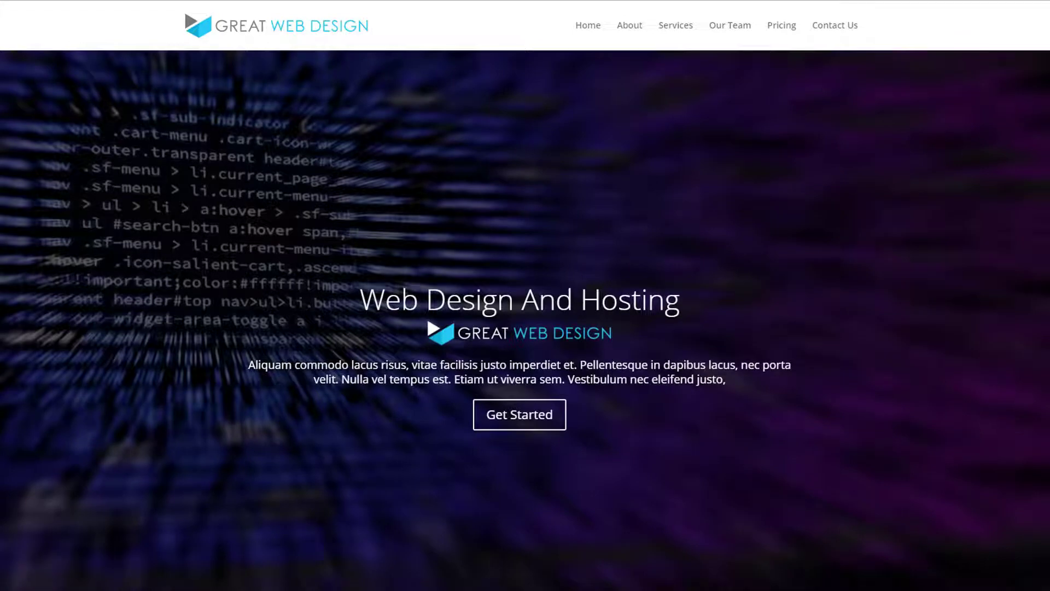
# Look through the finished Great Web Design one-page site from the hero slider down to the contact form, map and footer
pyautogui.scroll(-6, 715, 295)
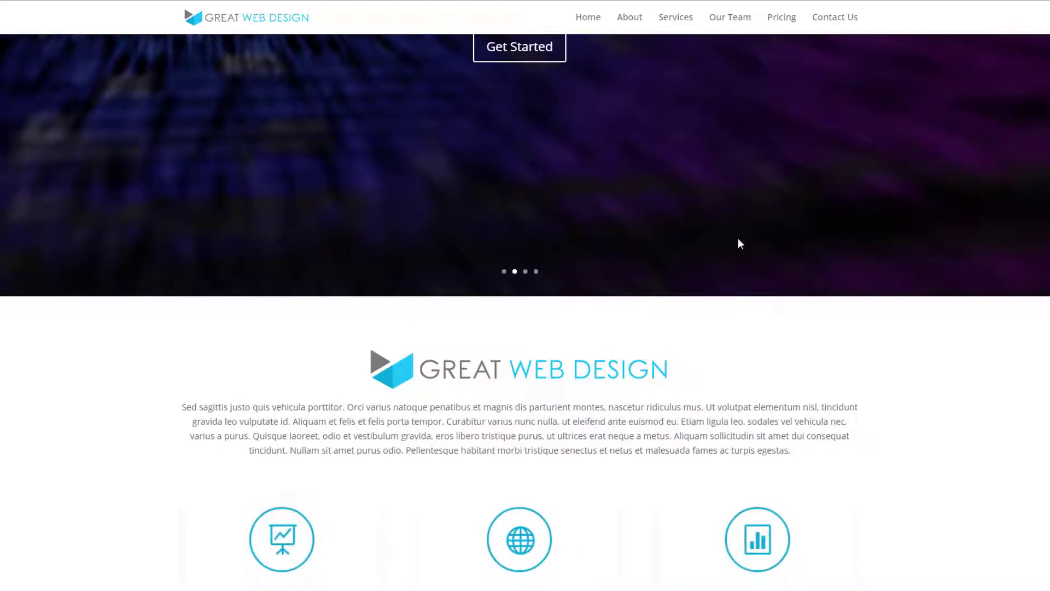
pyautogui.scroll(-2, 742, 279)
pyautogui.scroll(-7, 741, 279)
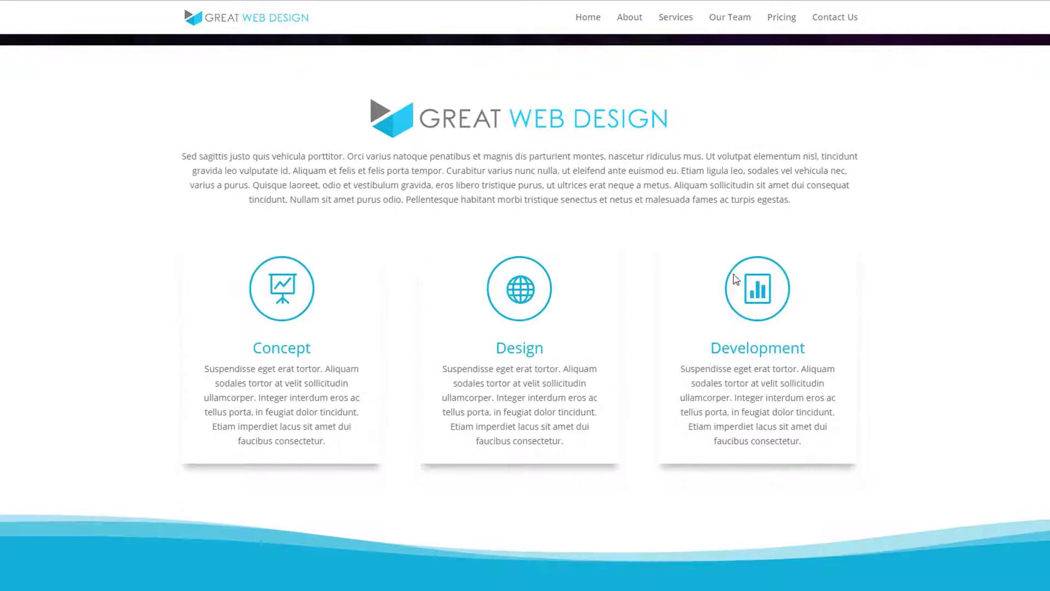
pyautogui.scroll(-6, 733, 279)
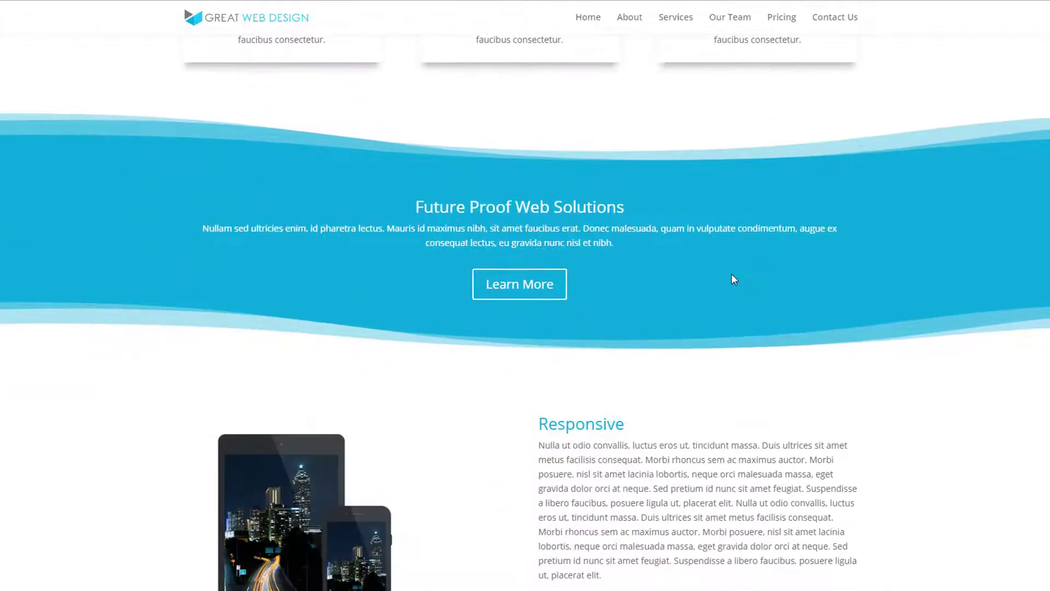
pyautogui.scroll(-6, 734, 279)
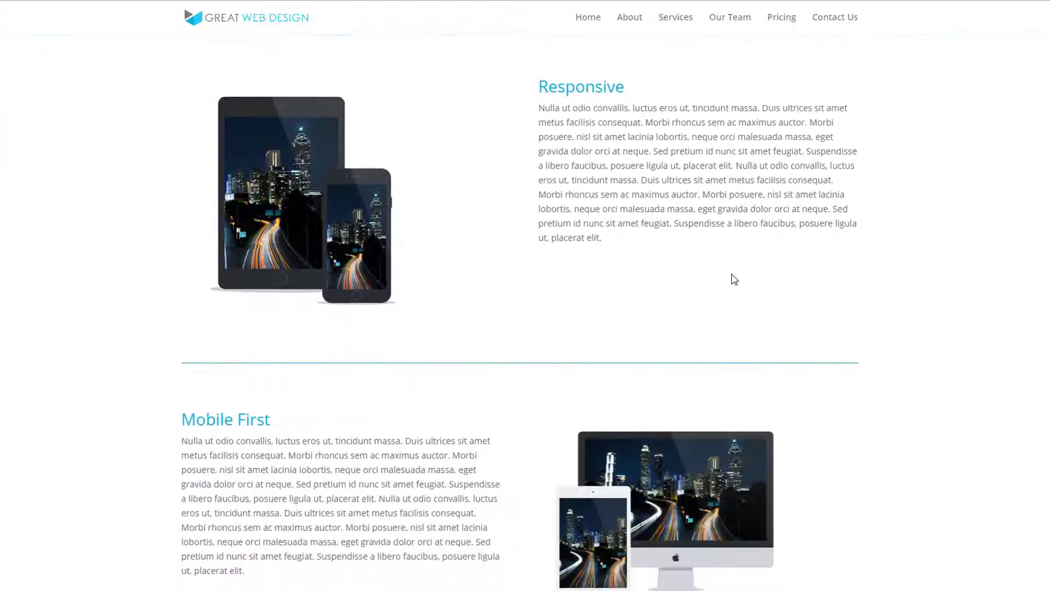
pyautogui.scroll(-5, 733, 279)
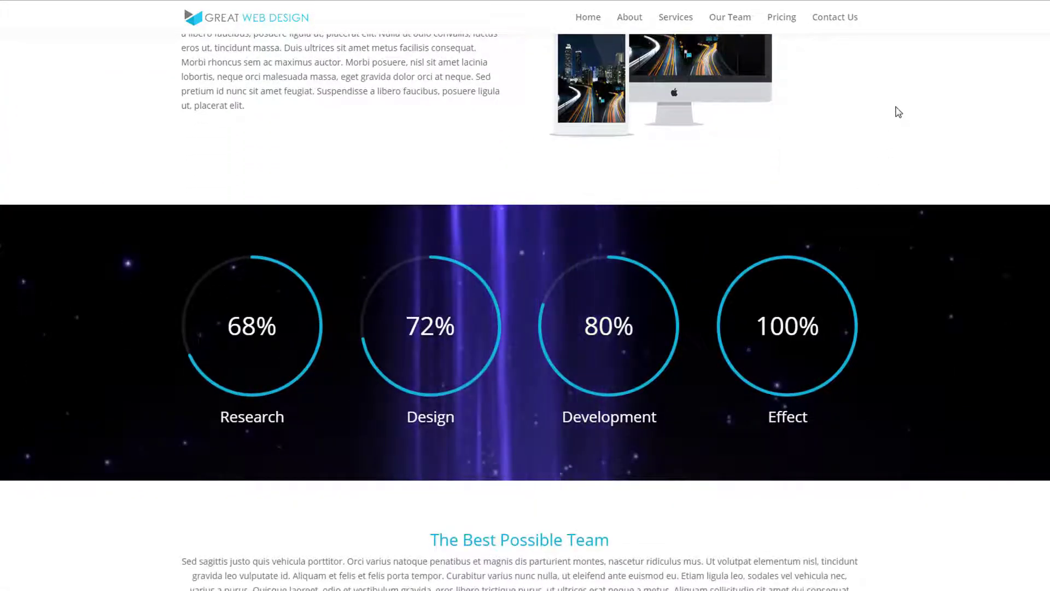
pyautogui.scroll(-4, 897, 112)
pyautogui.scroll(-12, 893, 109)
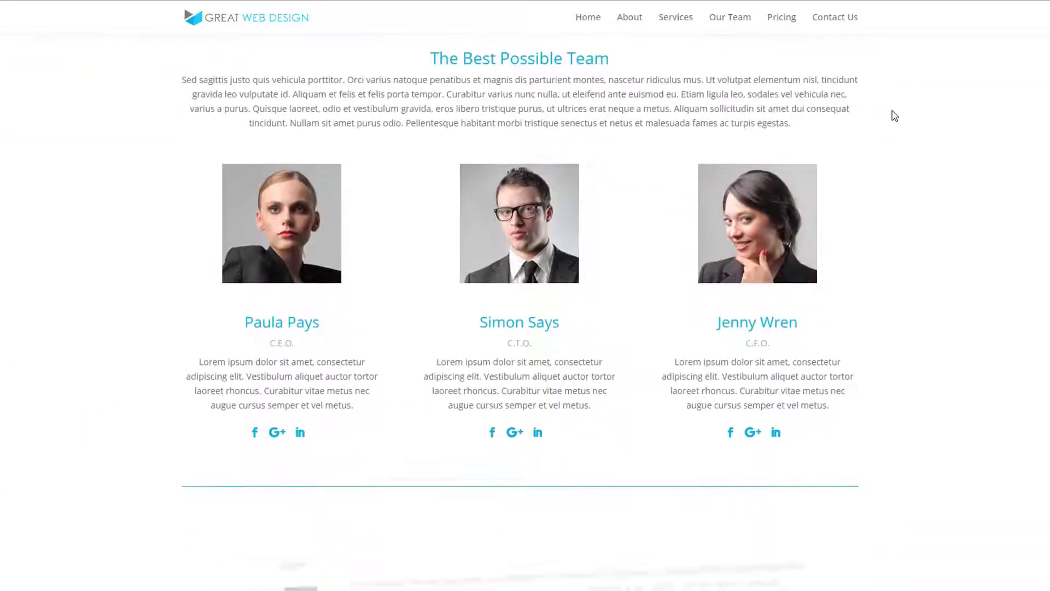
pyautogui.scroll(-9, 893, 117)
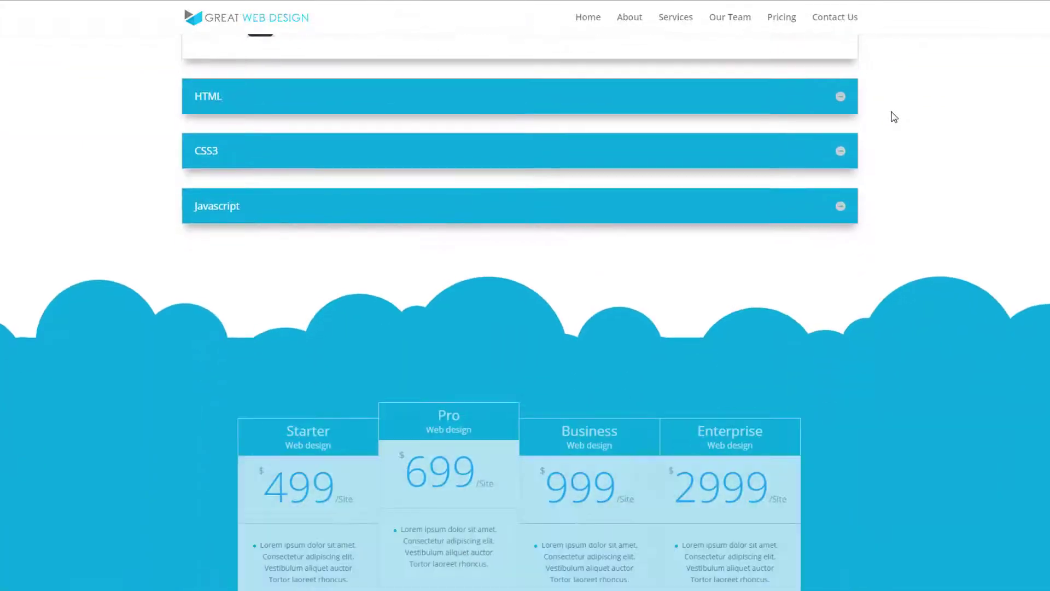
pyautogui.scroll(-9, 890, 112)
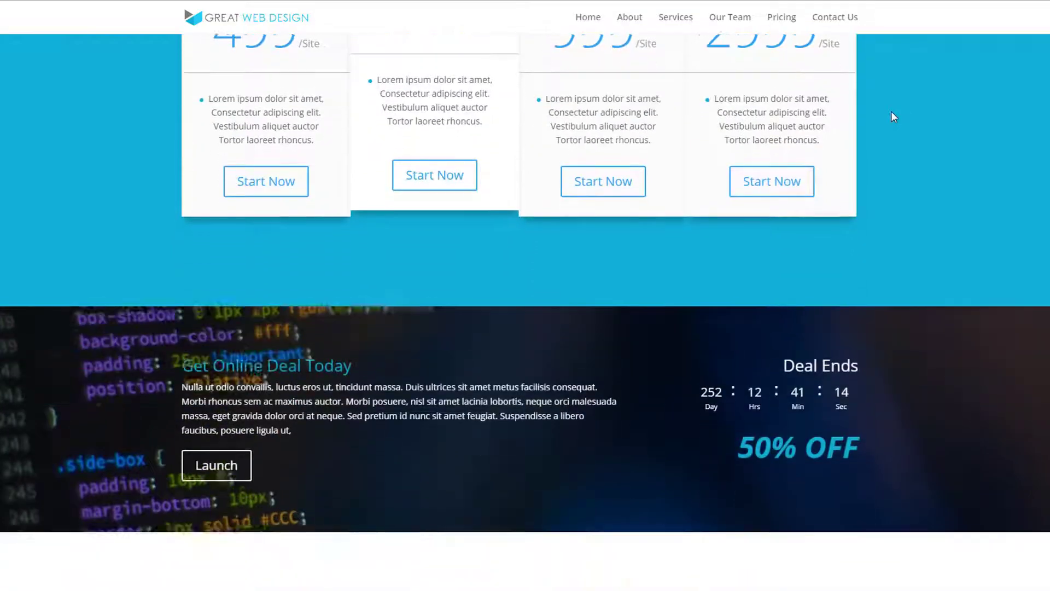
pyautogui.scroll(-7, 893, 118)
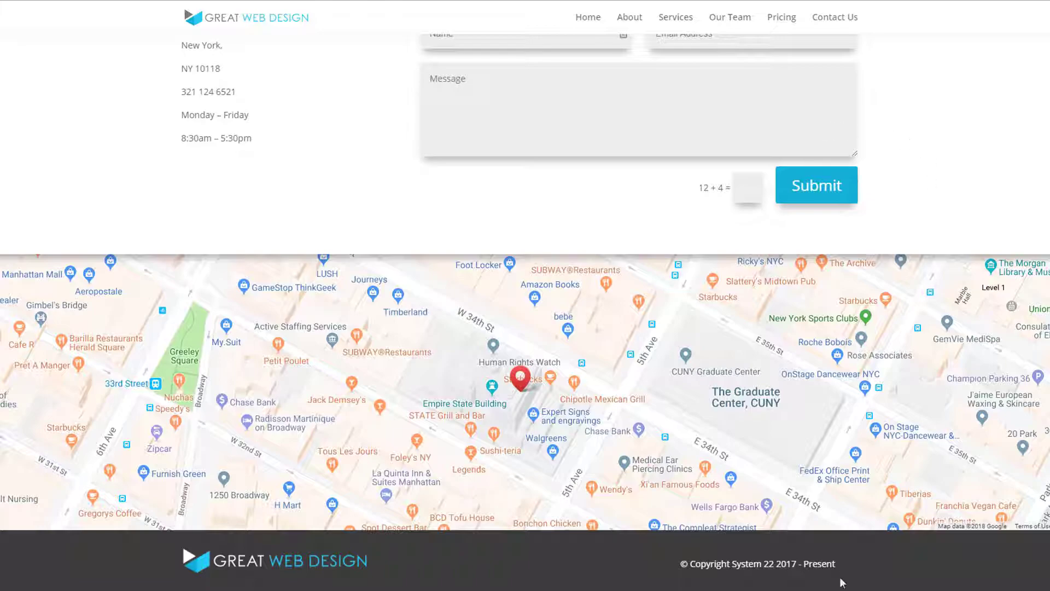
# Test the site's navigation links by visiting the About, Services, Our Team, Pricing and Contact Us sections in order, starting and ending at the page top
pyautogui.press('Home')
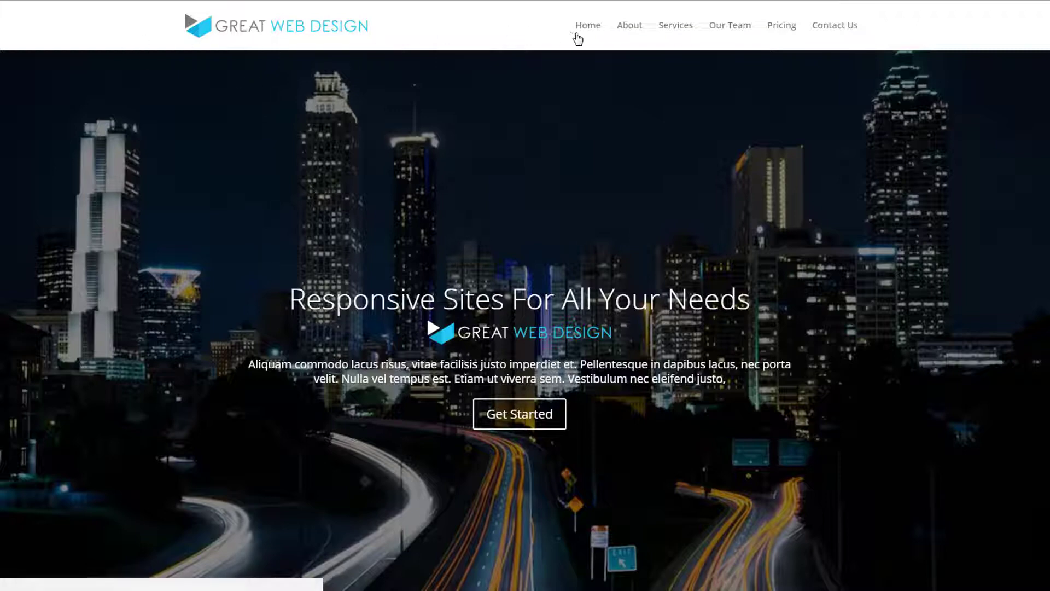
pyautogui.click(633, 30)
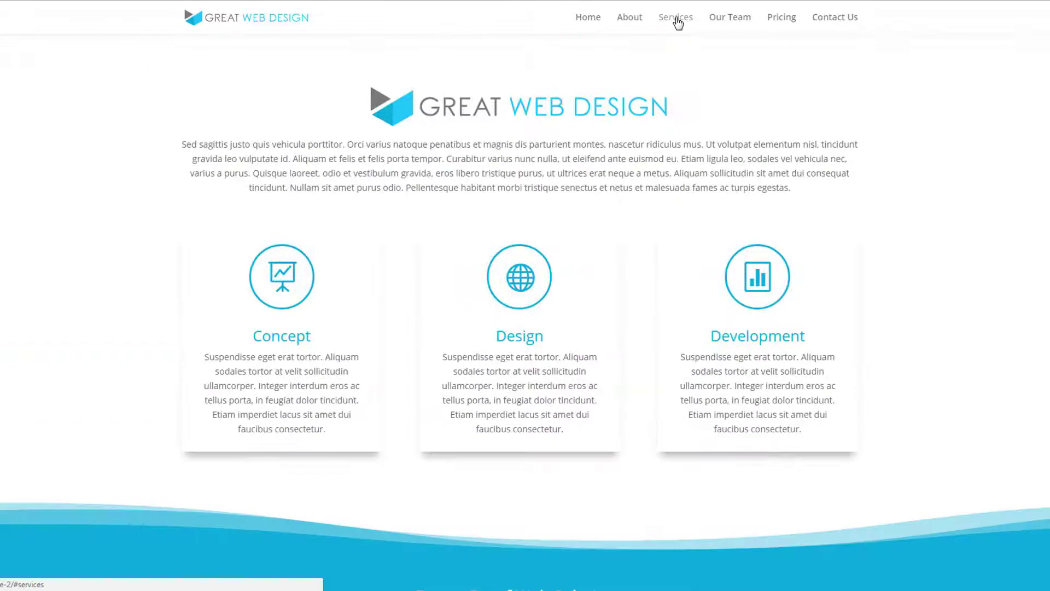
pyautogui.click(677, 23)
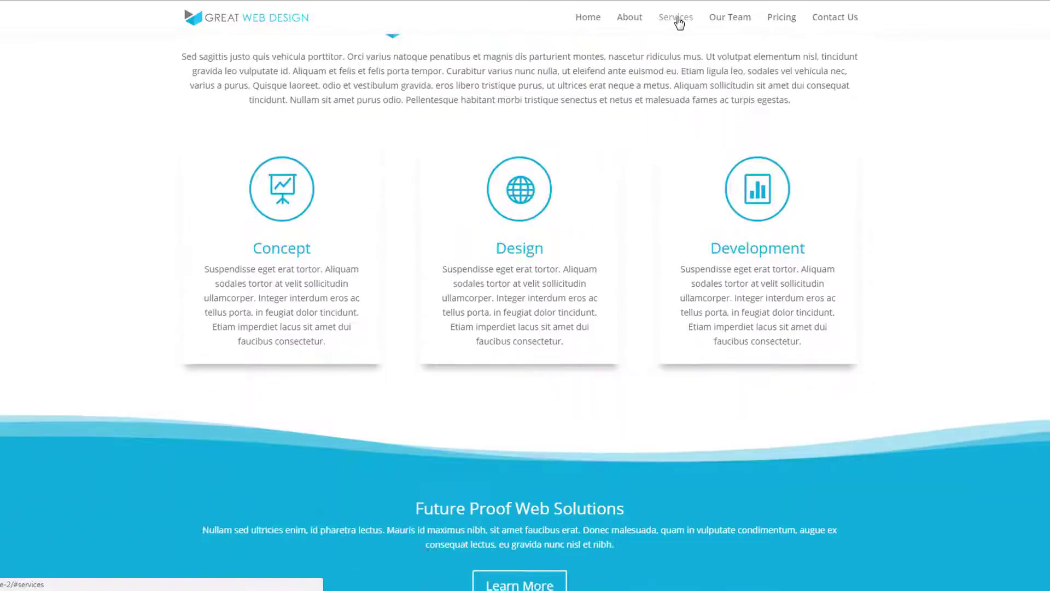
pyautogui.click(728, 23)
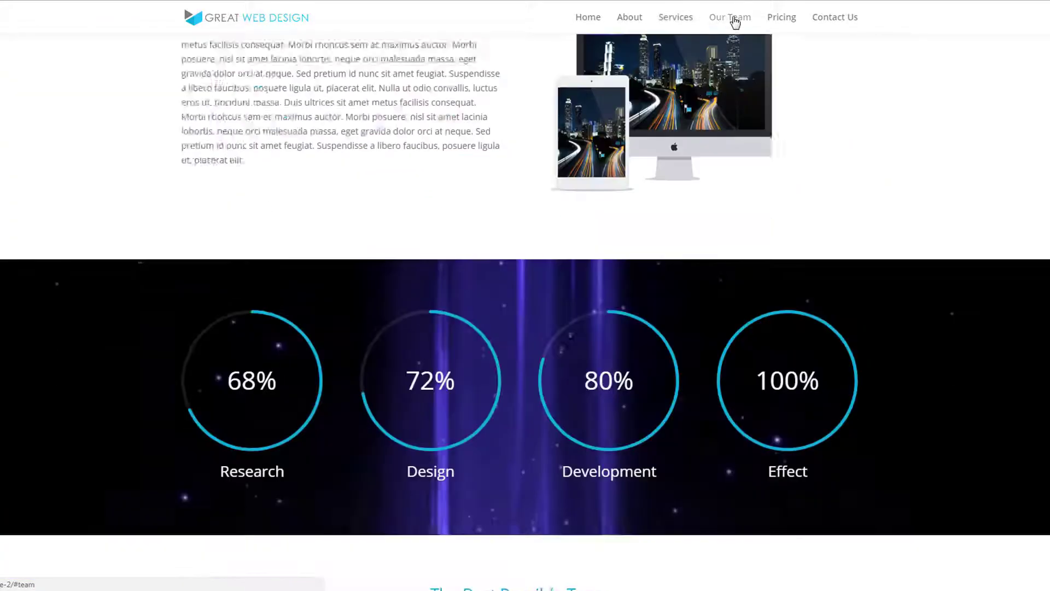
pyautogui.click(791, 23)
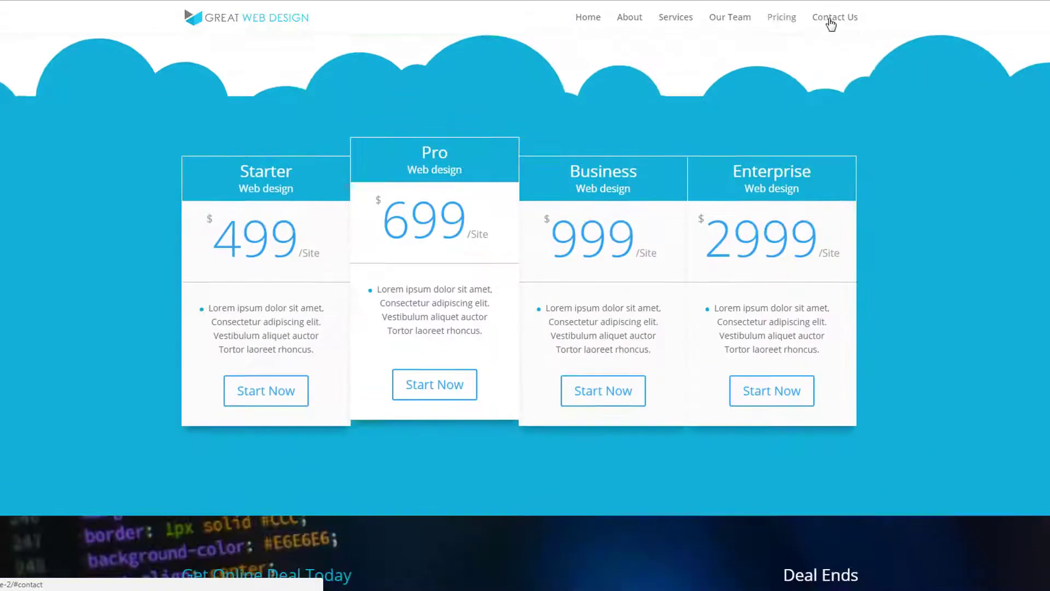
pyautogui.click(831, 24)
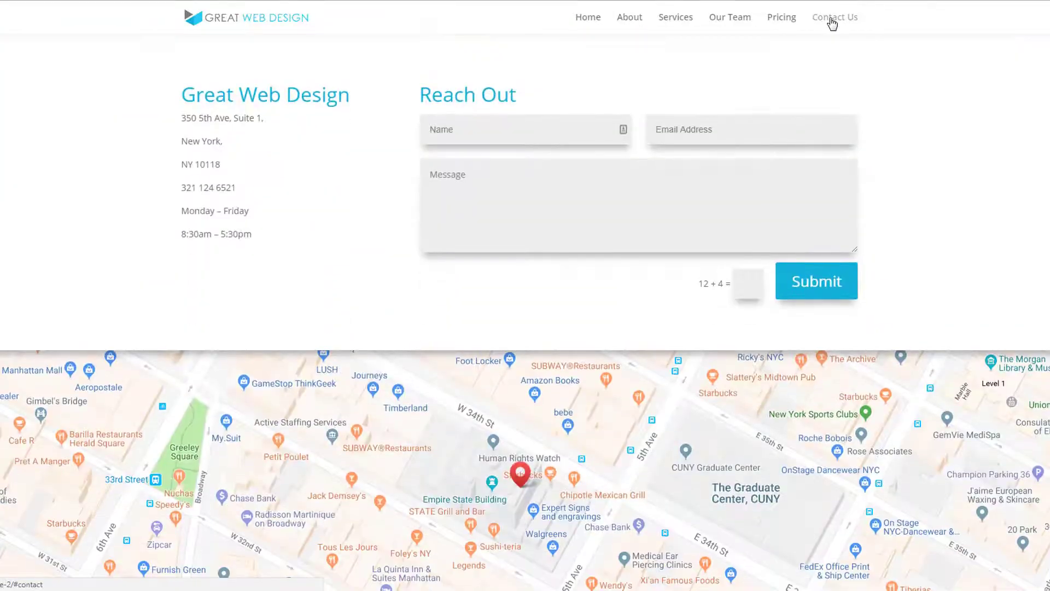
pyautogui.scroll(20, 998, 485)
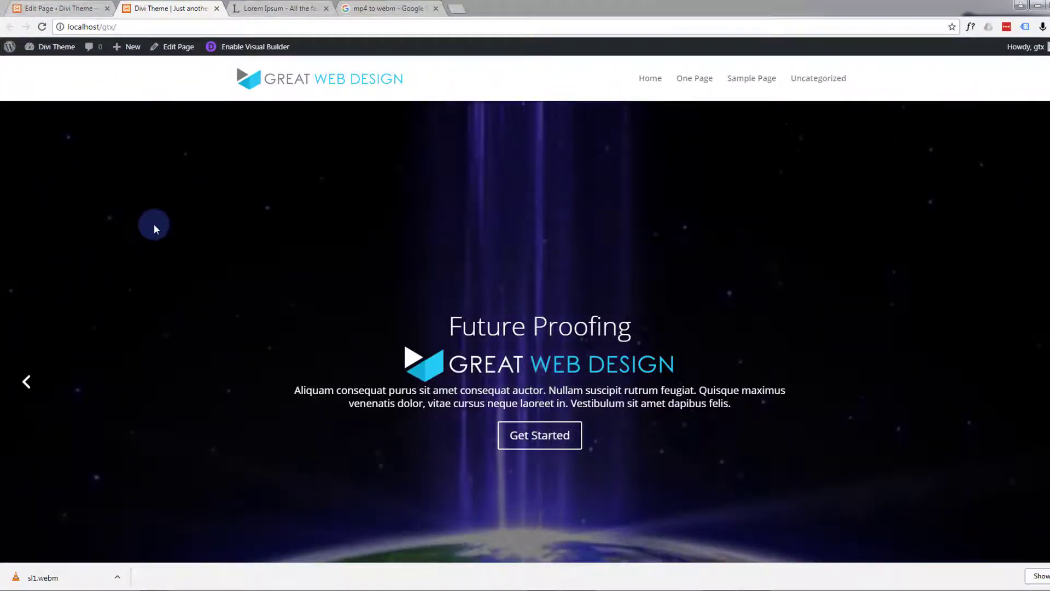
# In the One Page editor, add a standard section with a four-column row below the Mobile First text and image row's section
pyautogui.scroll(-5, 154, 226)
pyautogui.scroll(-10, 154, 225)
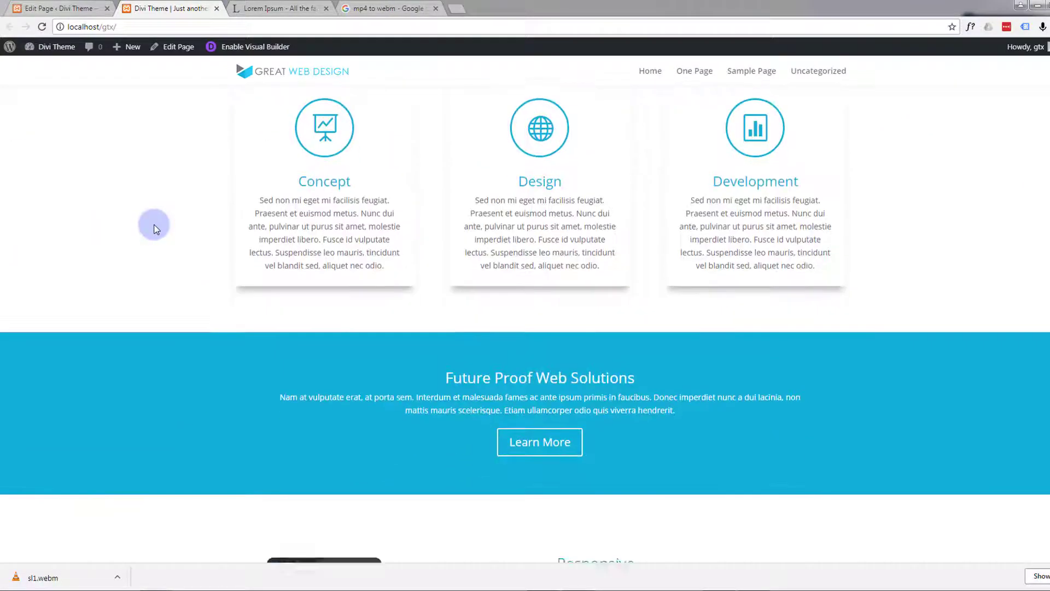
pyautogui.scroll(-4, 154, 225)
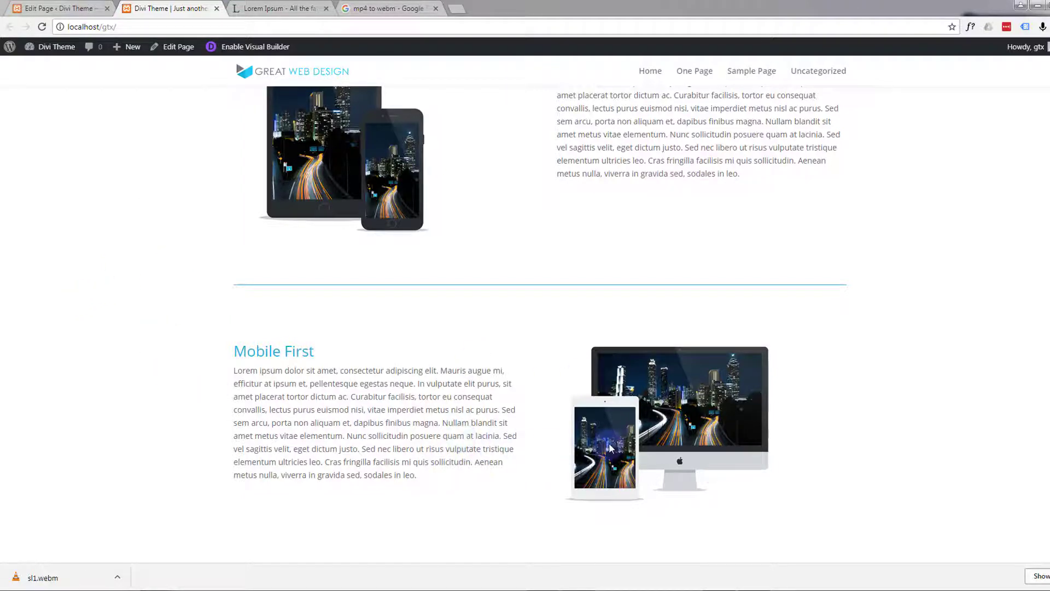
pyautogui.click(70, 10)
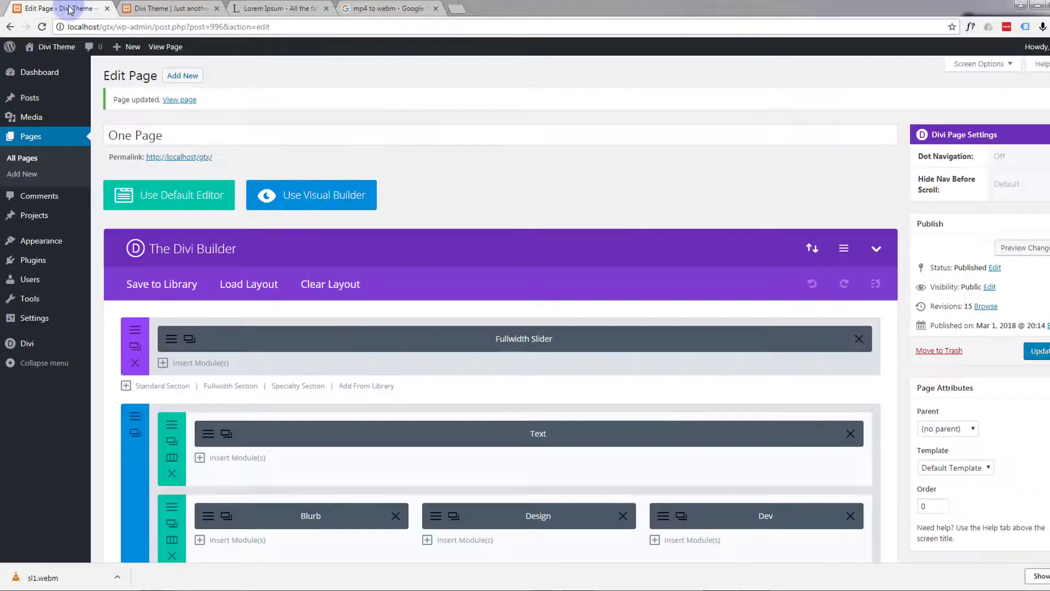
pyautogui.scroll(-9, 506, 226)
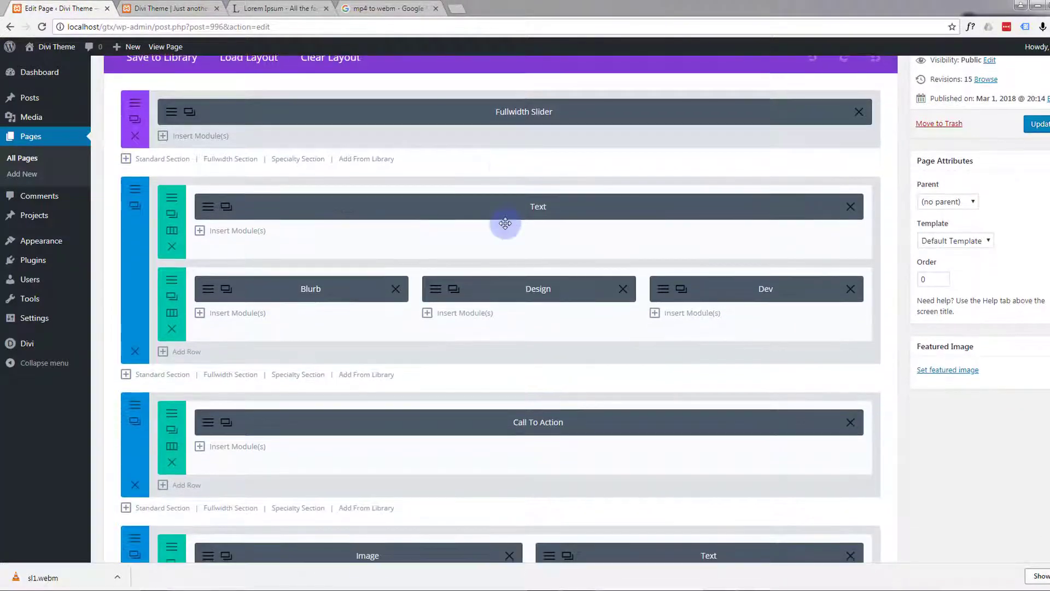
pyautogui.scroll(-3, 508, 229)
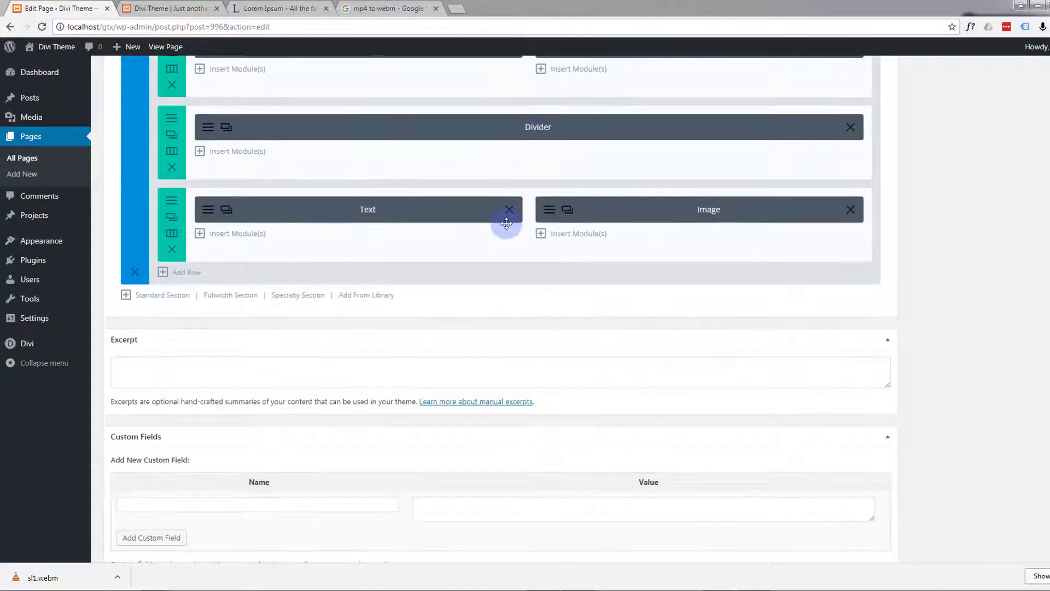
pyautogui.click(148, 300)
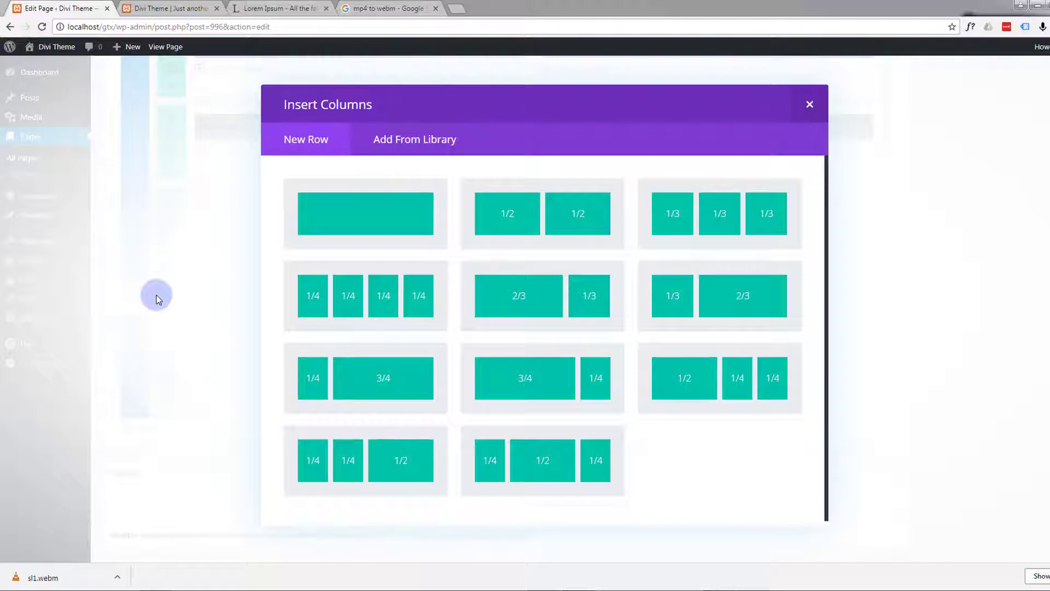
pyautogui.click(371, 302)
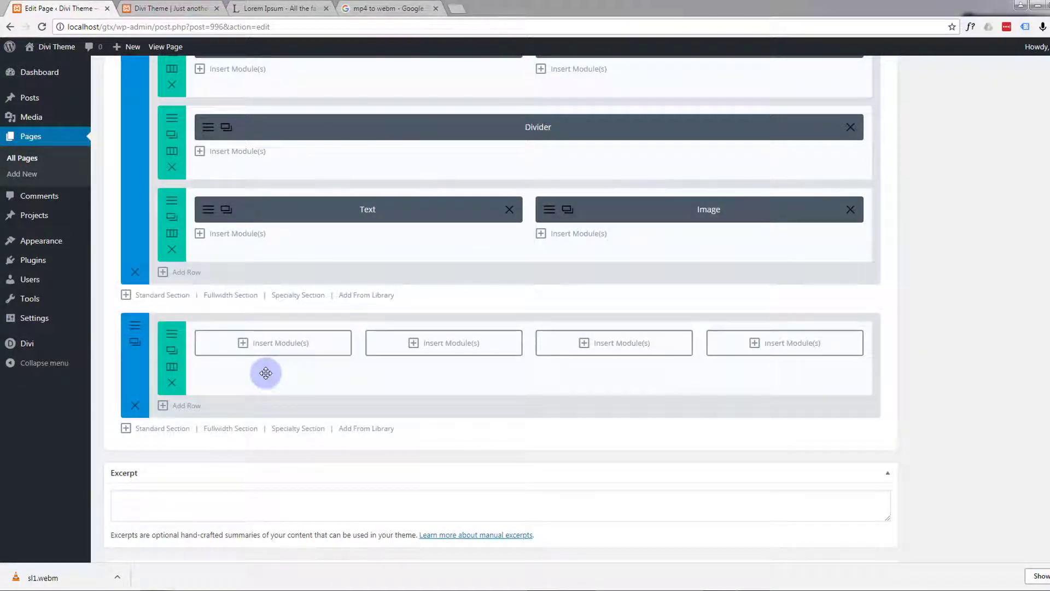
# Set sl1.mp4 from the media library as the new section's MP4 background video
pyautogui.click(133, 327)
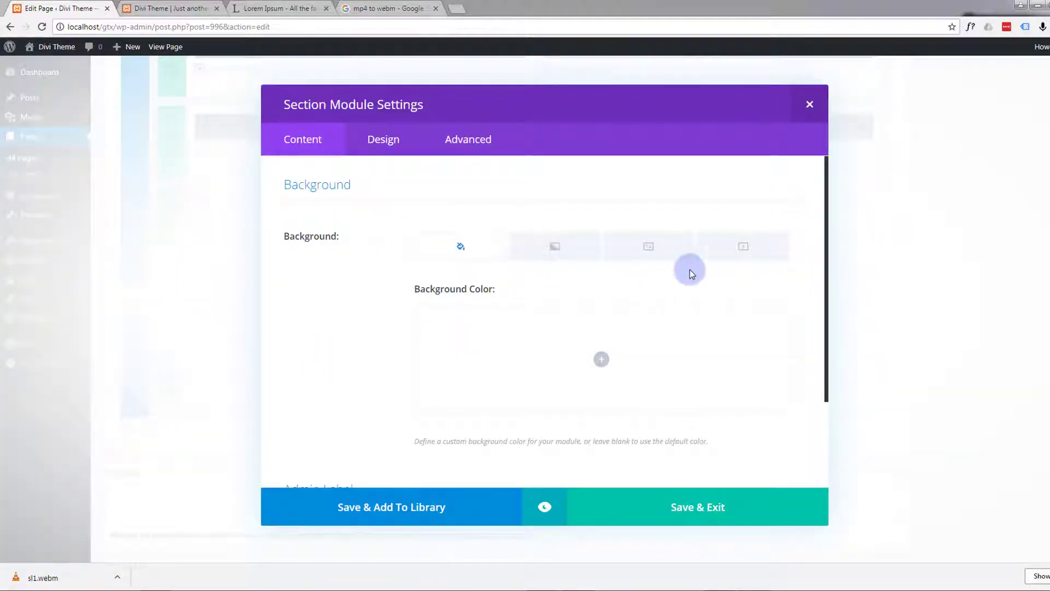
pyautogui.click(747, 253)
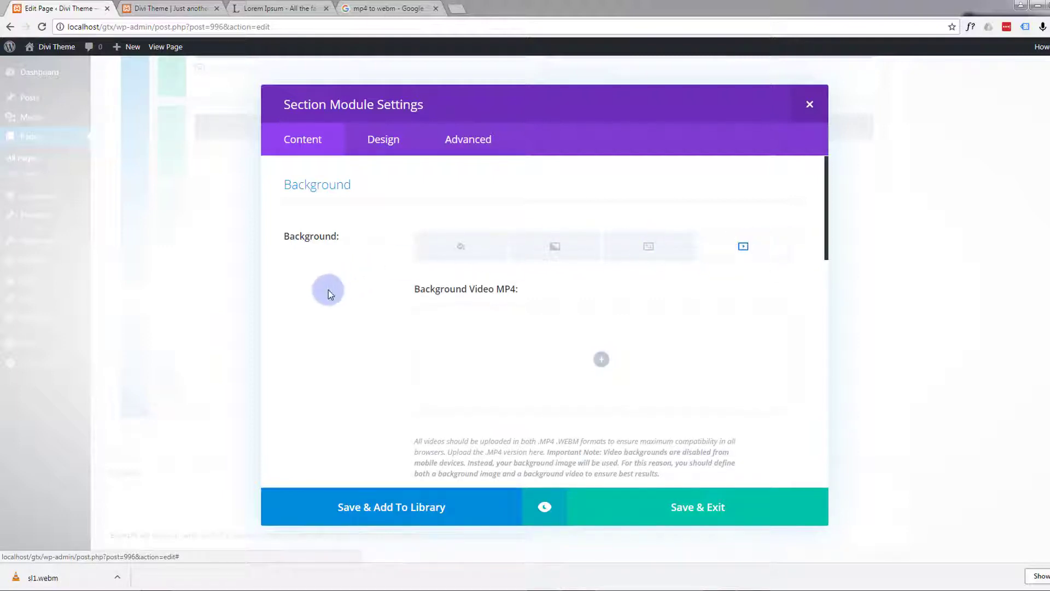
pyautogui.click(602, 363)
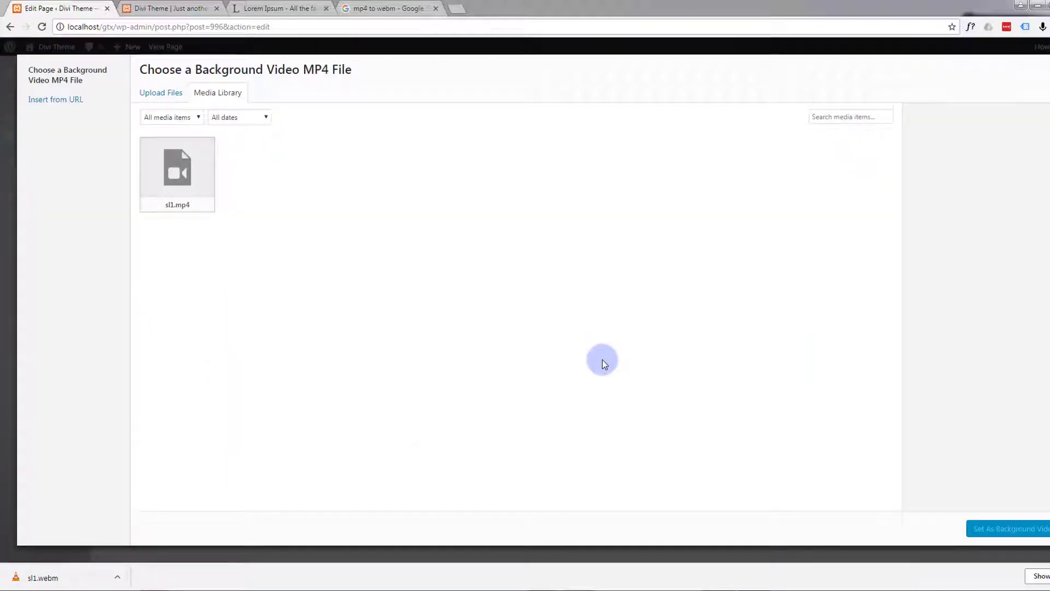
pyautogui.click(179, 173)
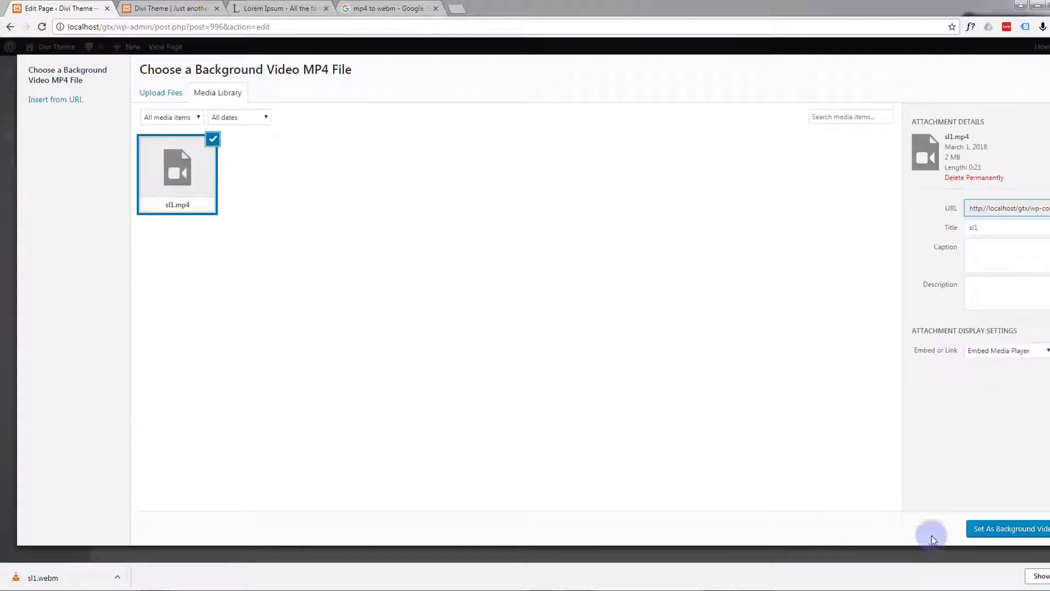
pyautogui.click(980, 532)
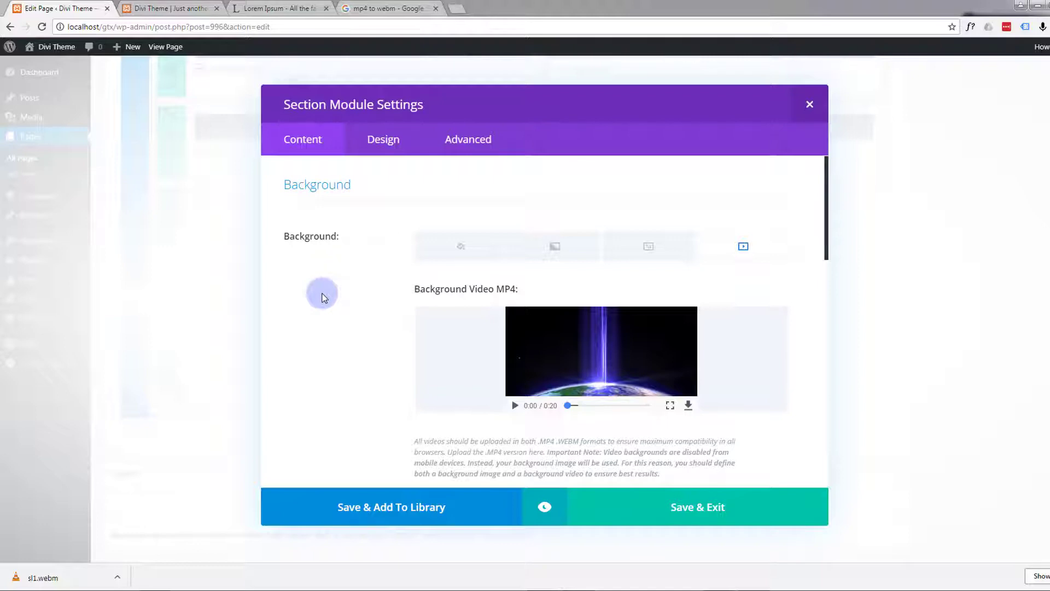
# Examine the "mp4 to webm" Google results for online converters, and return to the section's WebM background video setting
pyautogui.scroll(-5, 321, 297)
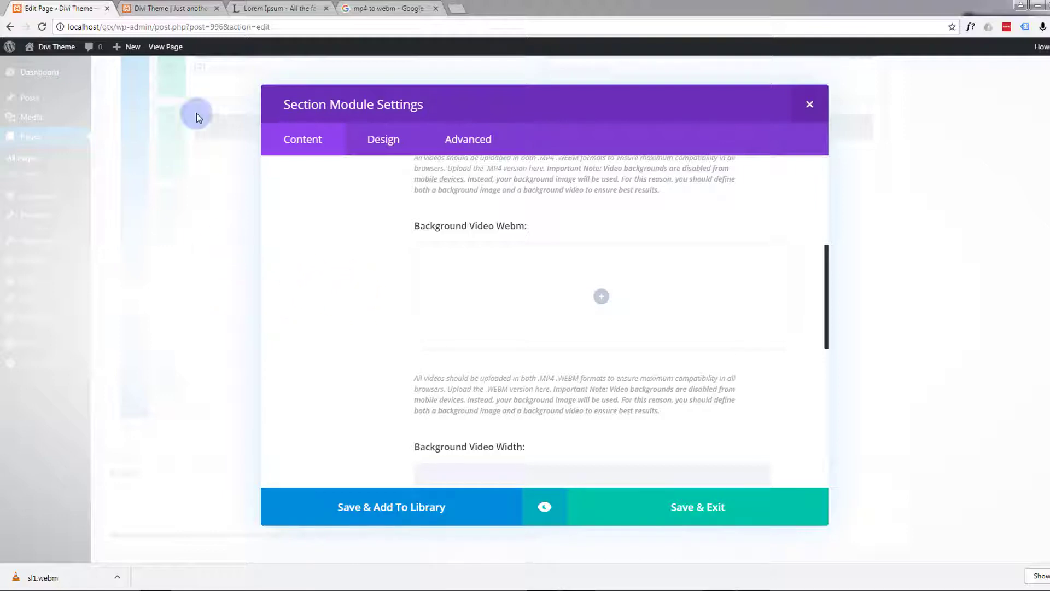
pyautogui.click(377, 8)
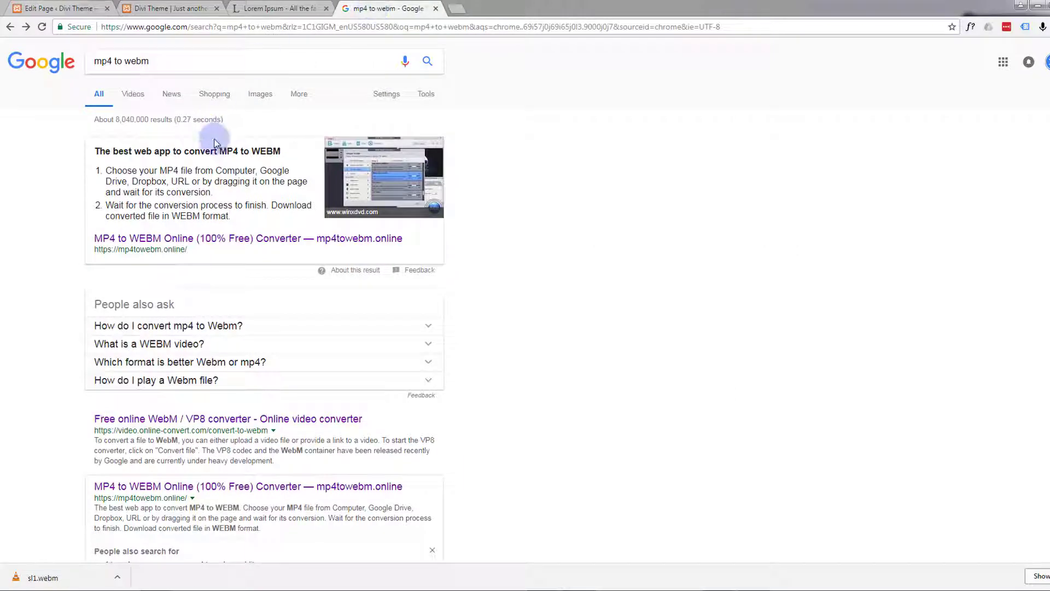
pyautogui.scroll(-6, 183, 257)
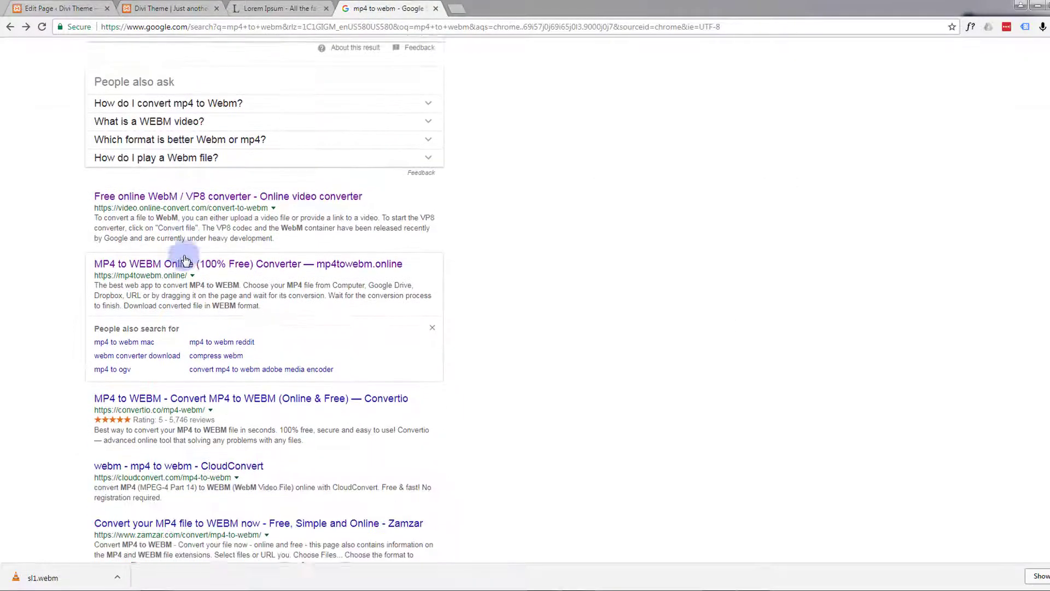
pyautogui.scroll(6, 185, 260)
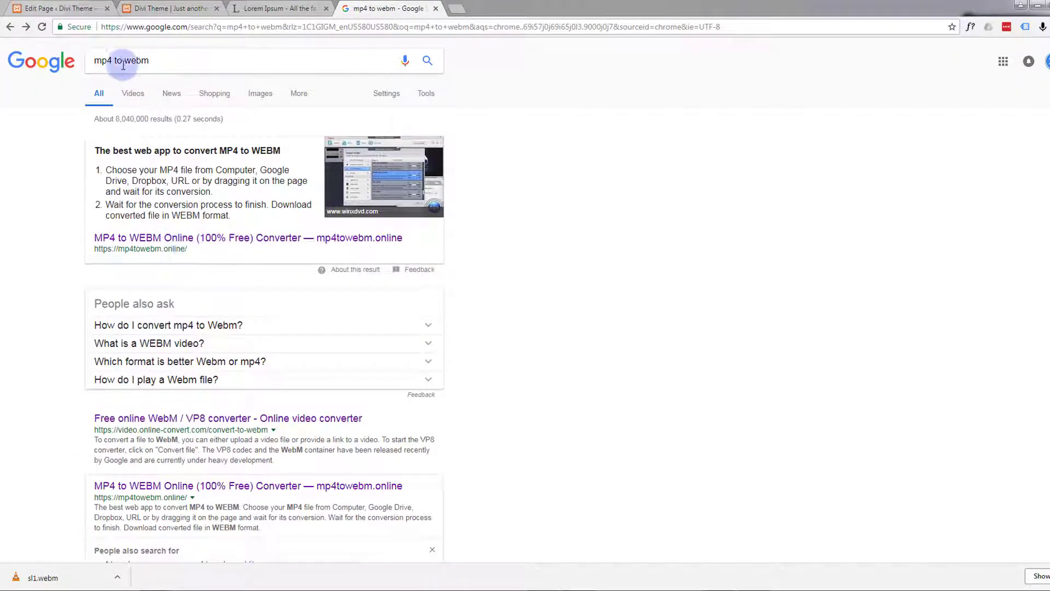
pyautogui.scroll(-4, 193, 211)
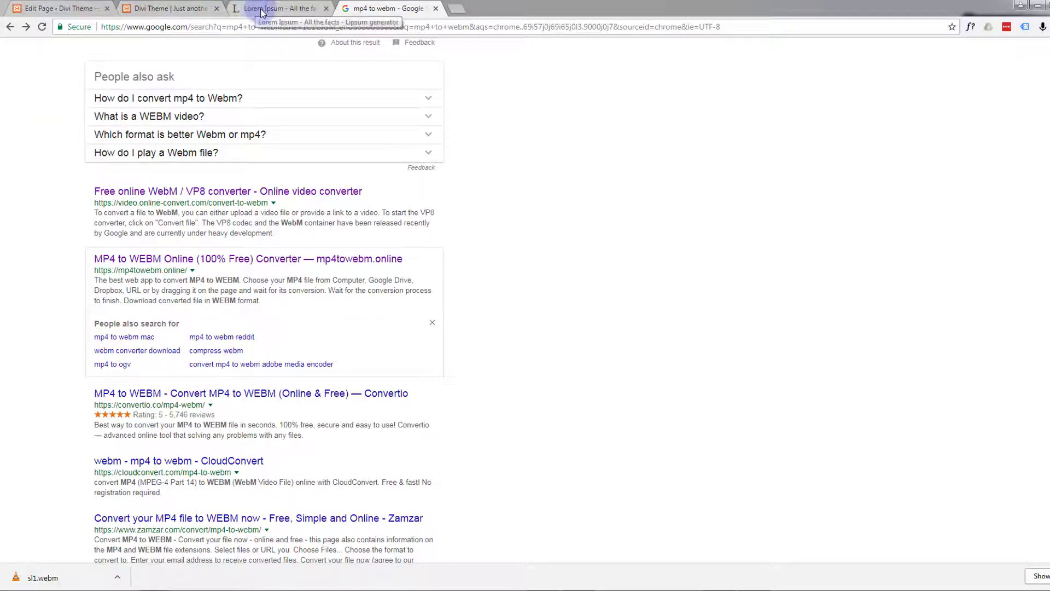
pyautogui.click(180, 9)
pyautogui.click(65, 8)
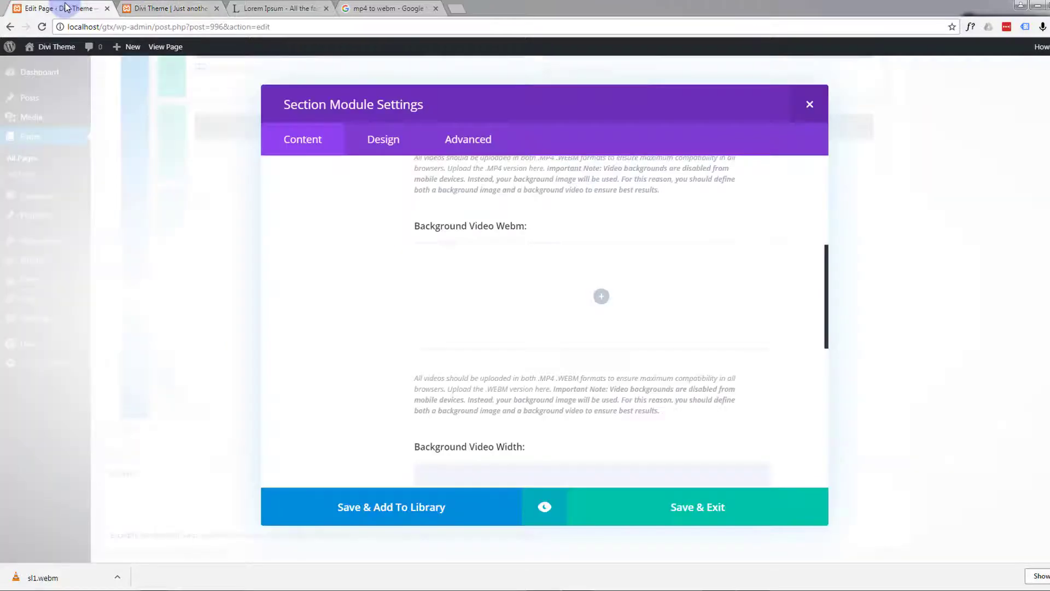
# Upload the downloaded sl1.webm to the media library and set it as the section's WebM background video
pyautogui.click(601, 298)
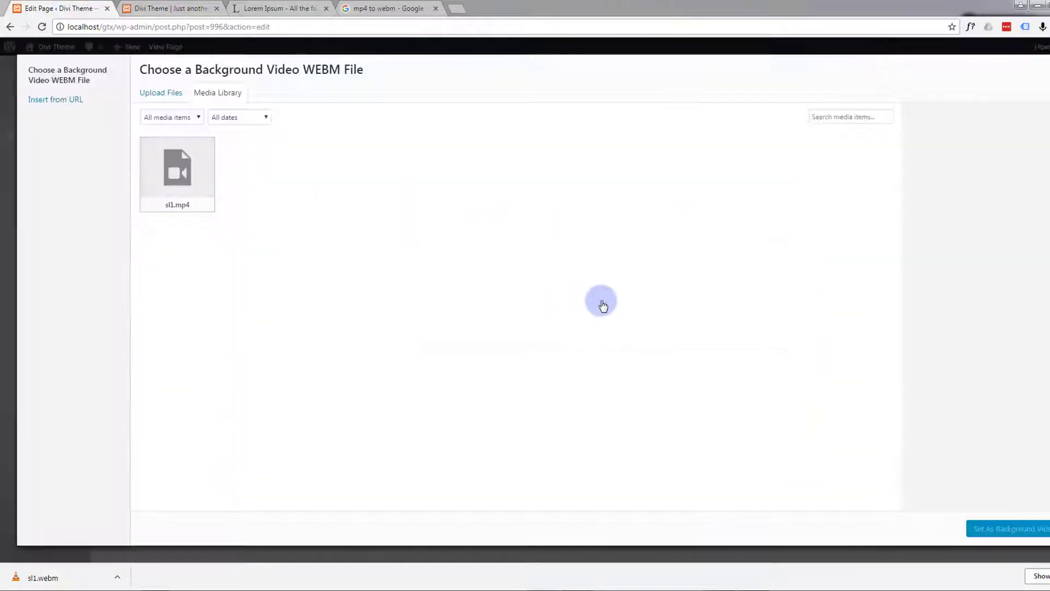
pyautogui.moveTo(43, 577); pyautogui.dragTo(414, 252)
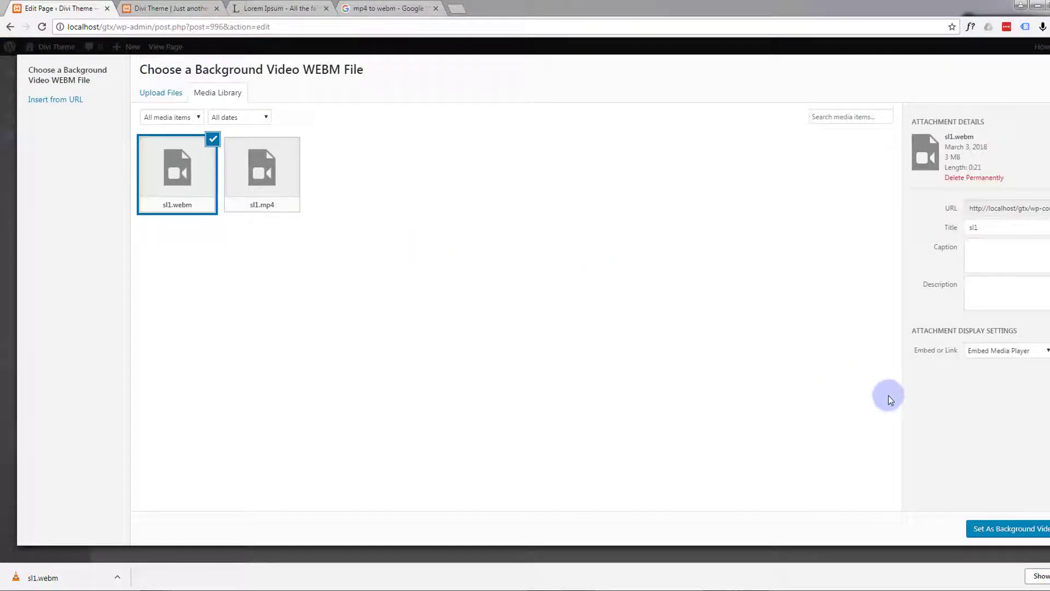
pyautogui.click(1001, 528)
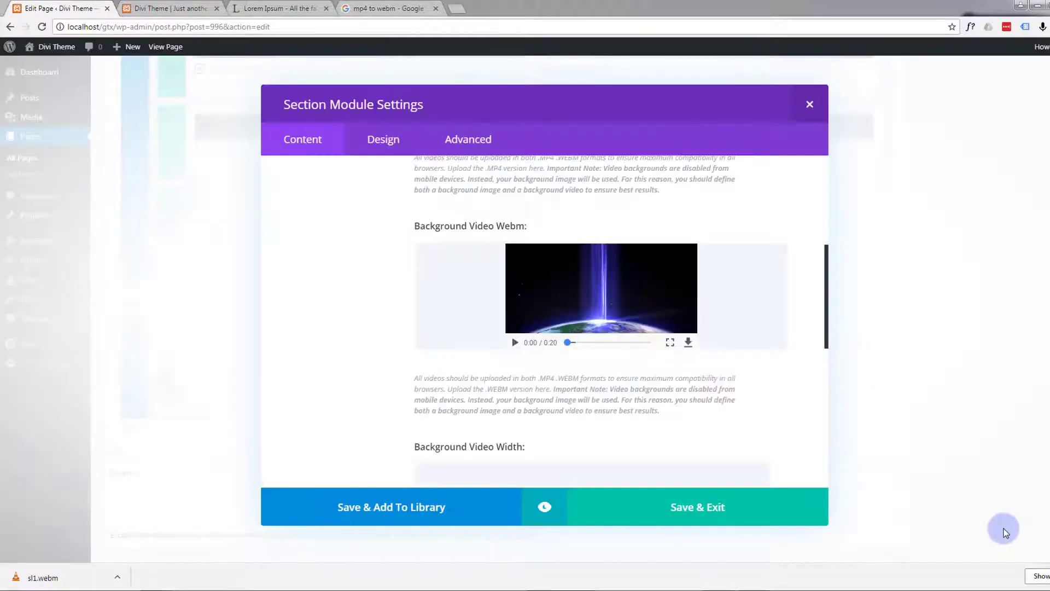
# Set the section's background video width to 1920 pixels and fill in the background video height
pyautogui.scroll(-5, 636, 352)
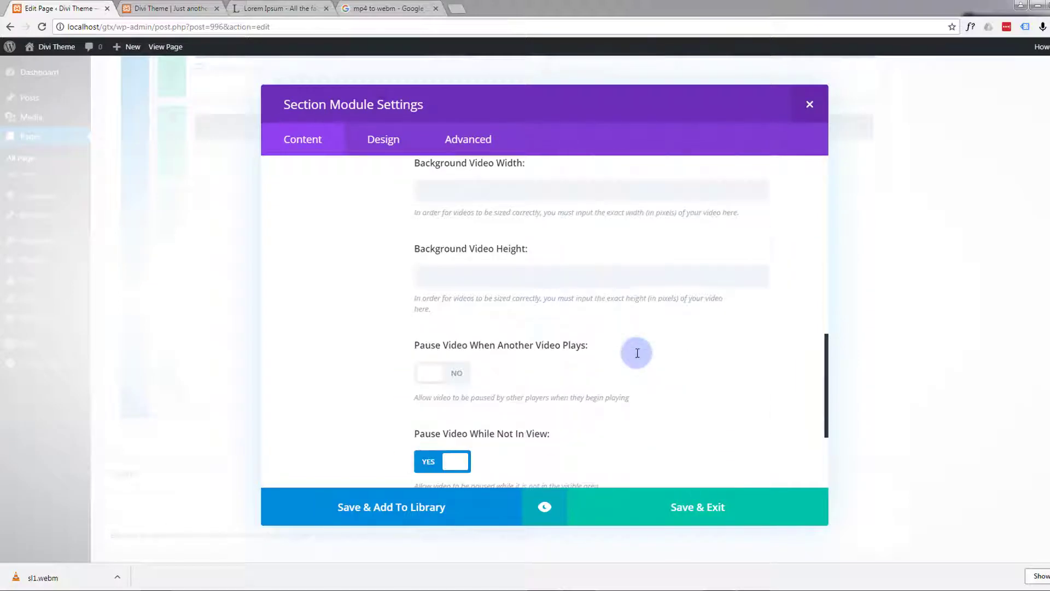
pyautogui.scroll(1, 639, 353)
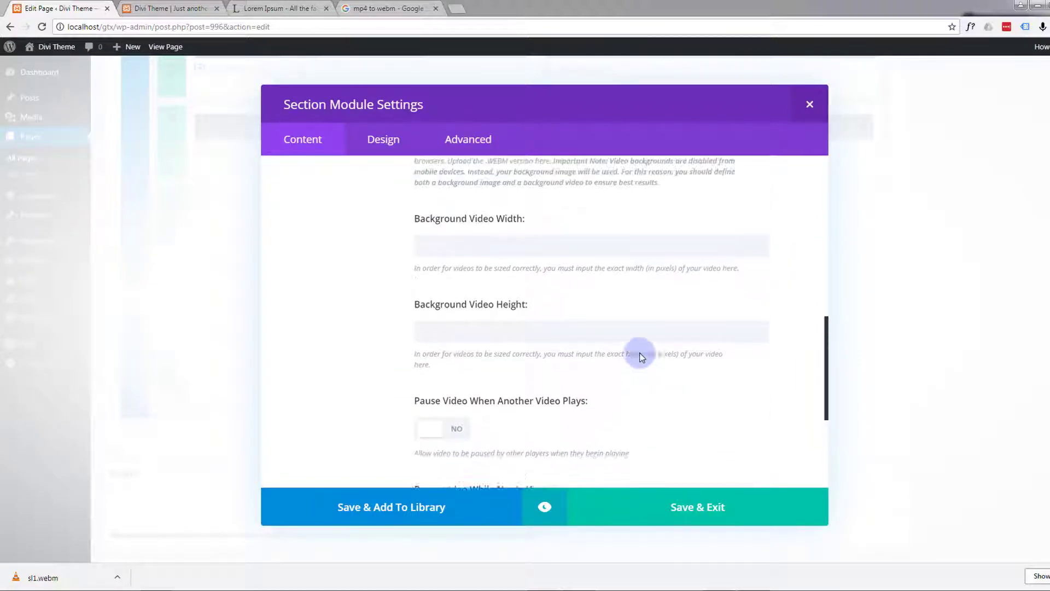
pyautogui.click(447, 246)
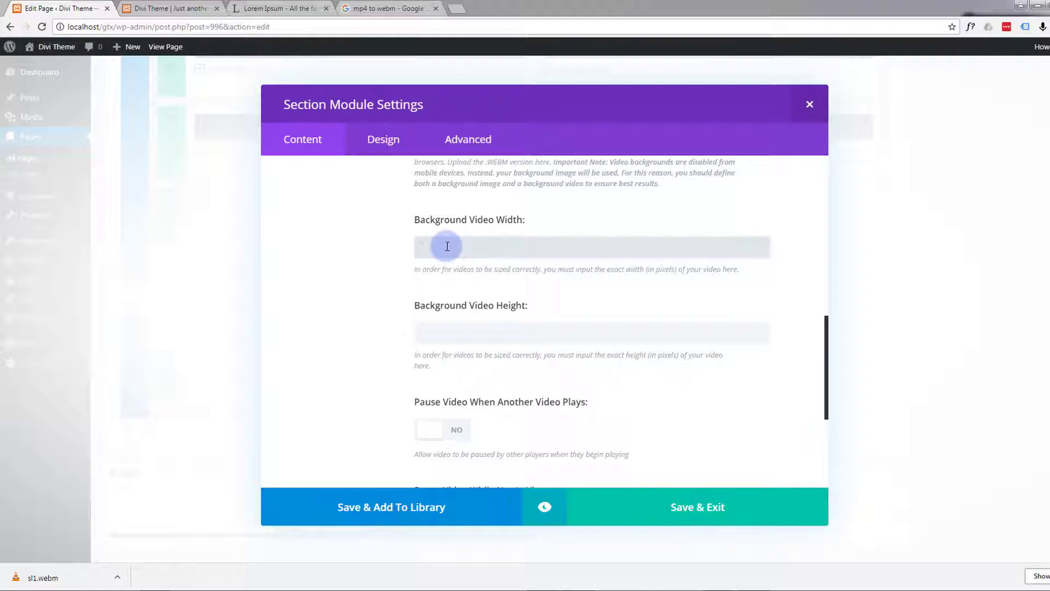
pyautogui.write('1920')
pyautogui.click(446, 327)
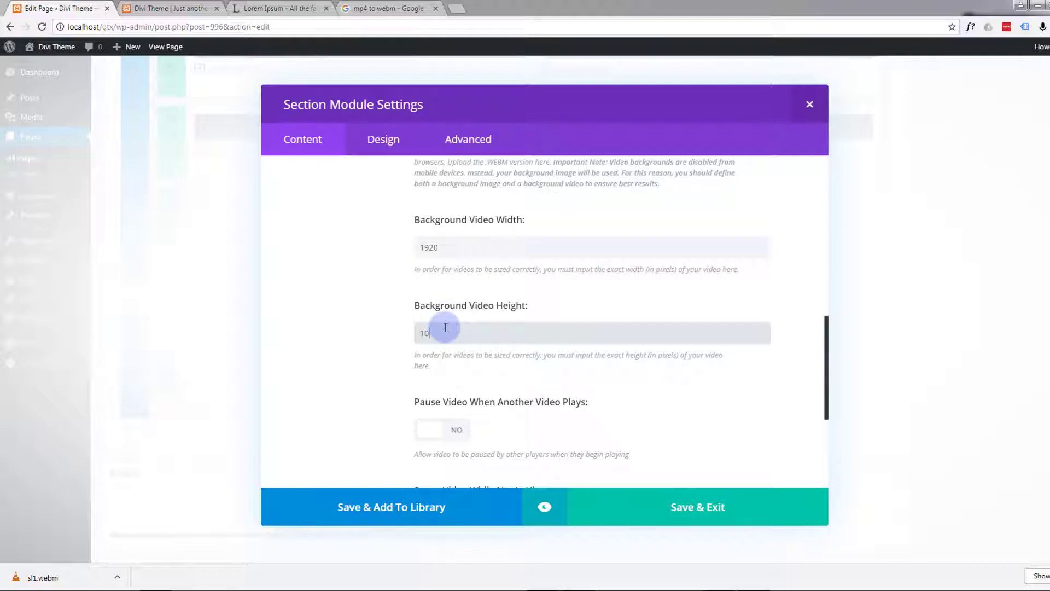
# Enable pausing the background video when another video plays, and save the section settings
pyautogui.scroll(-4, 346, 303)
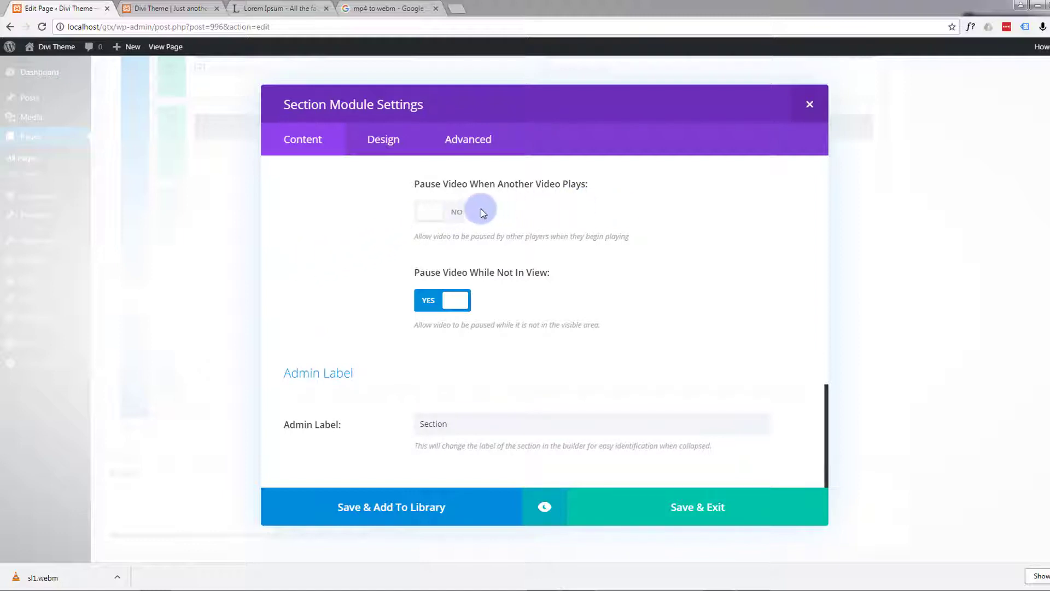
pyautogui.click(462, 212)
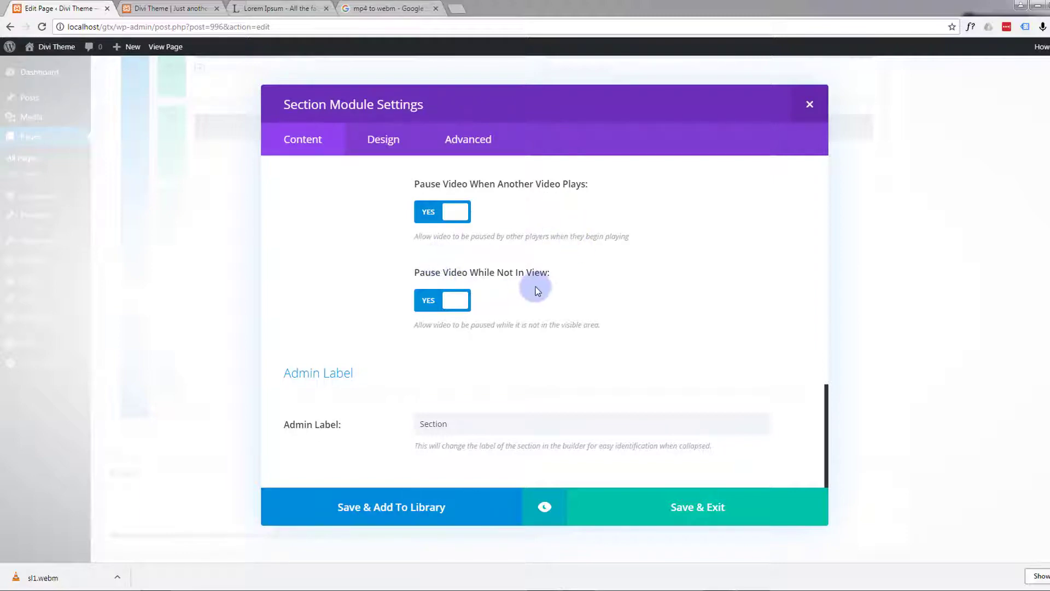
pyautogui.scroll(10, 536, 290)
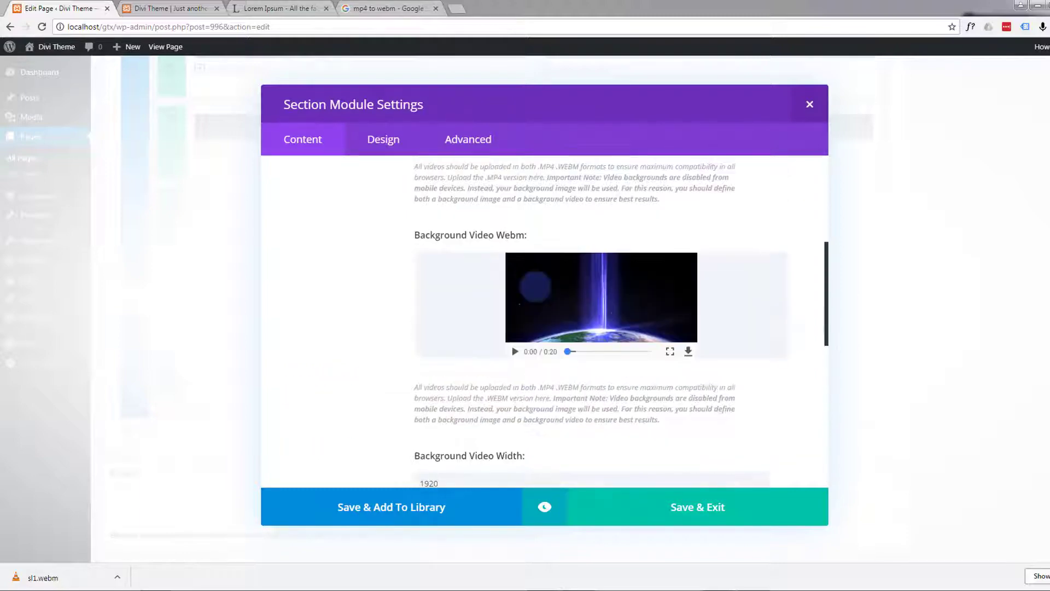
pyautogui.scroll(2, 536, 290)
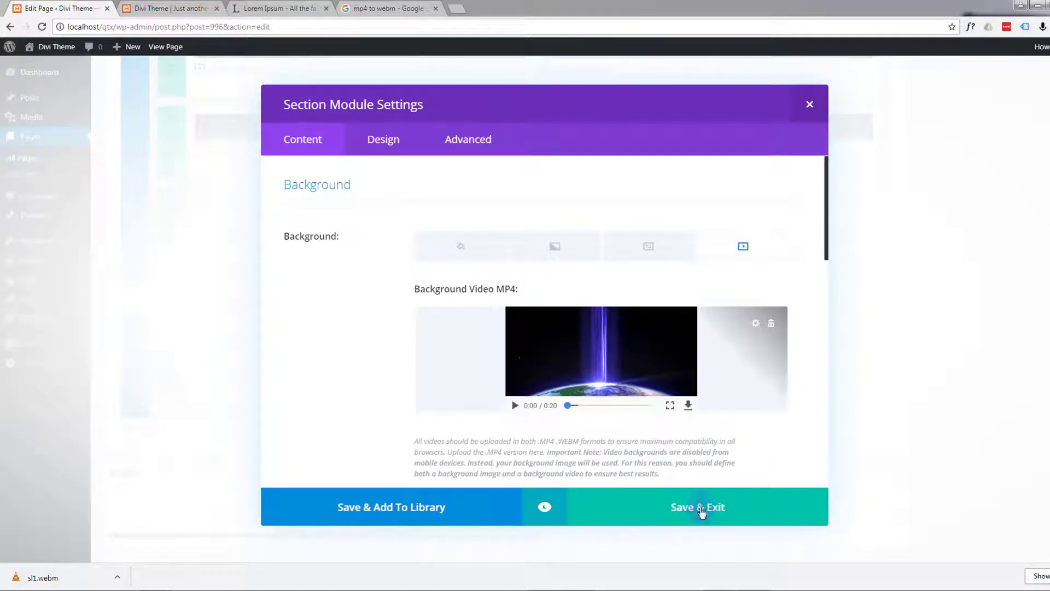
pyautogui.click(737, 513)
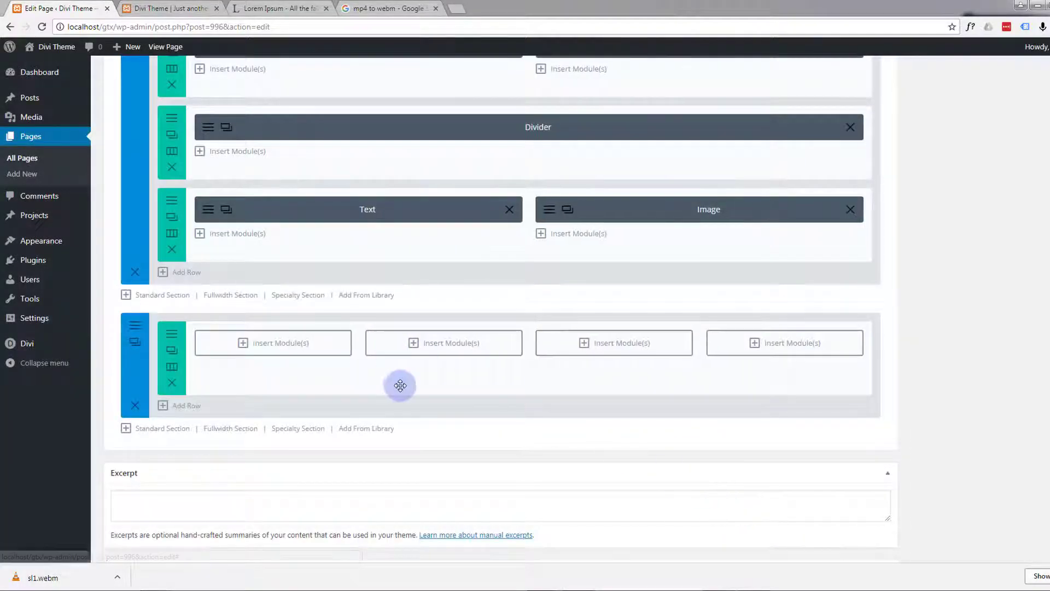
# Insert a Circle Counter module in the new row's first column, titled Research with the number 68
pyautogui.click(244, 344)
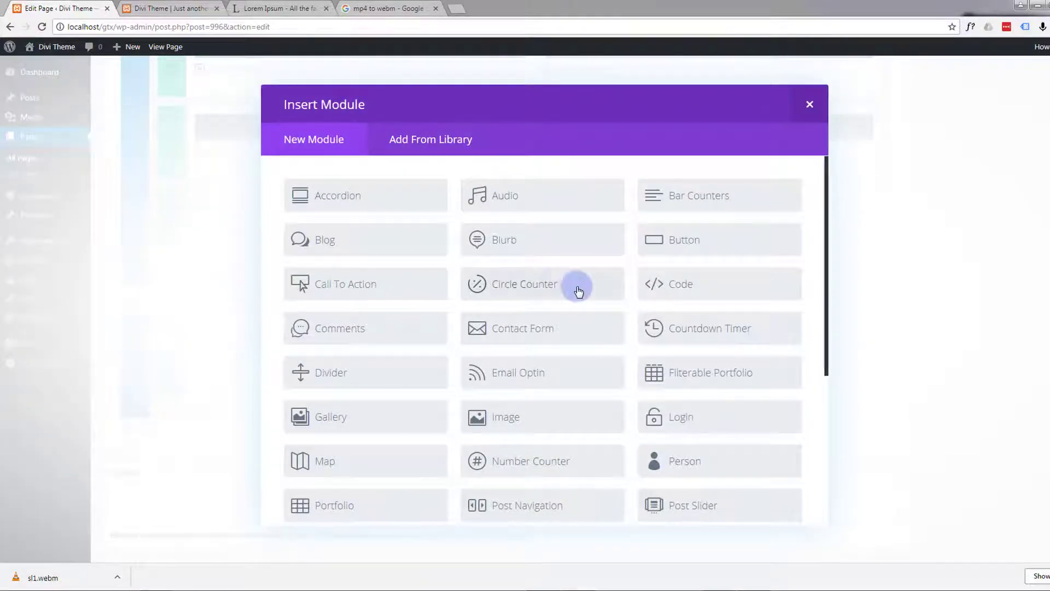
pyautogui.click(551, 287)
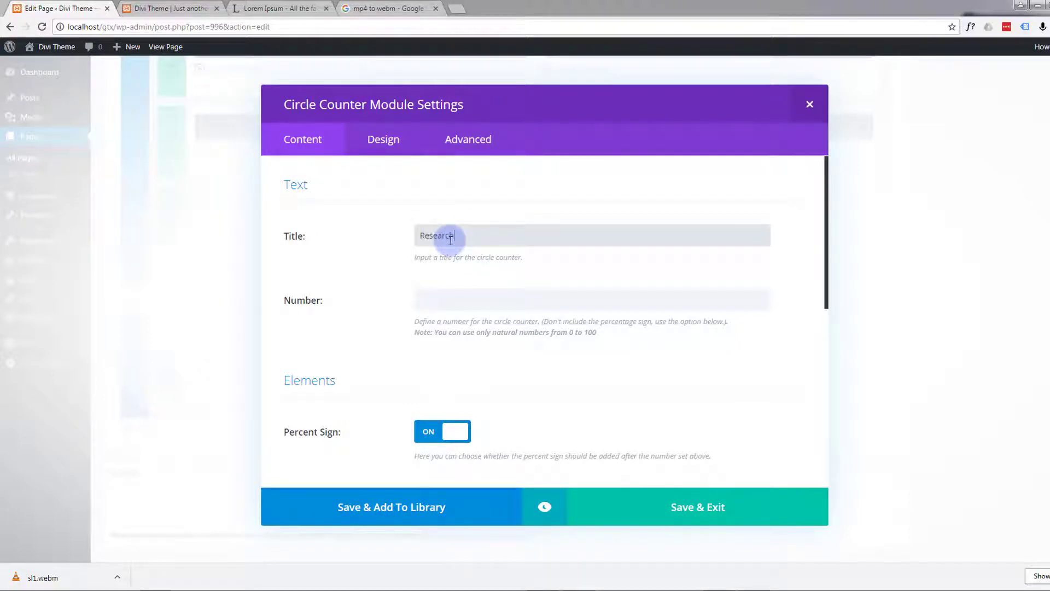
pyautogui.click(438, 304)
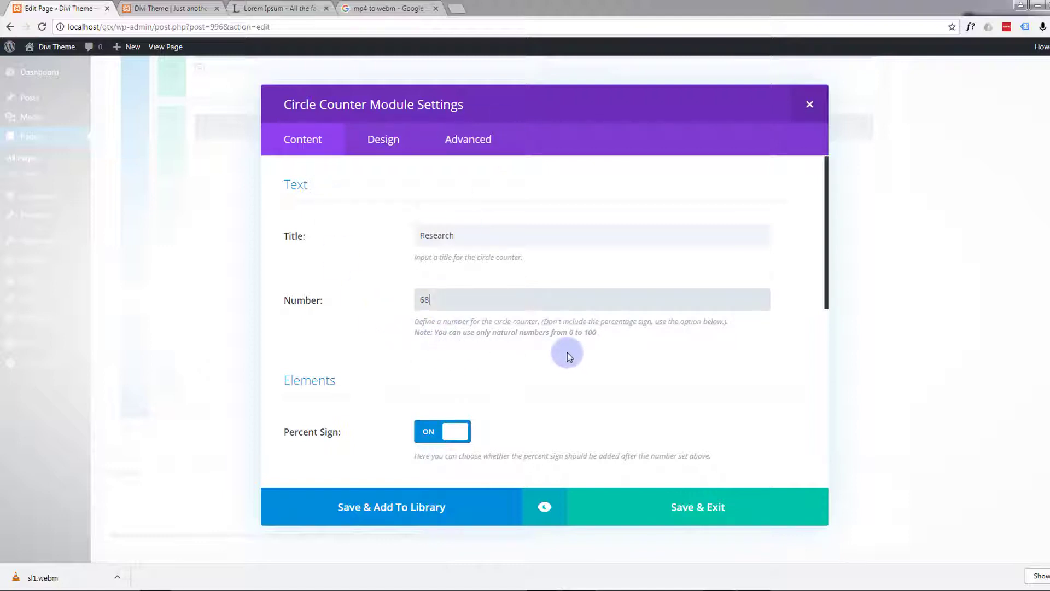
pyautogui.scroll(-1, 567, 352)
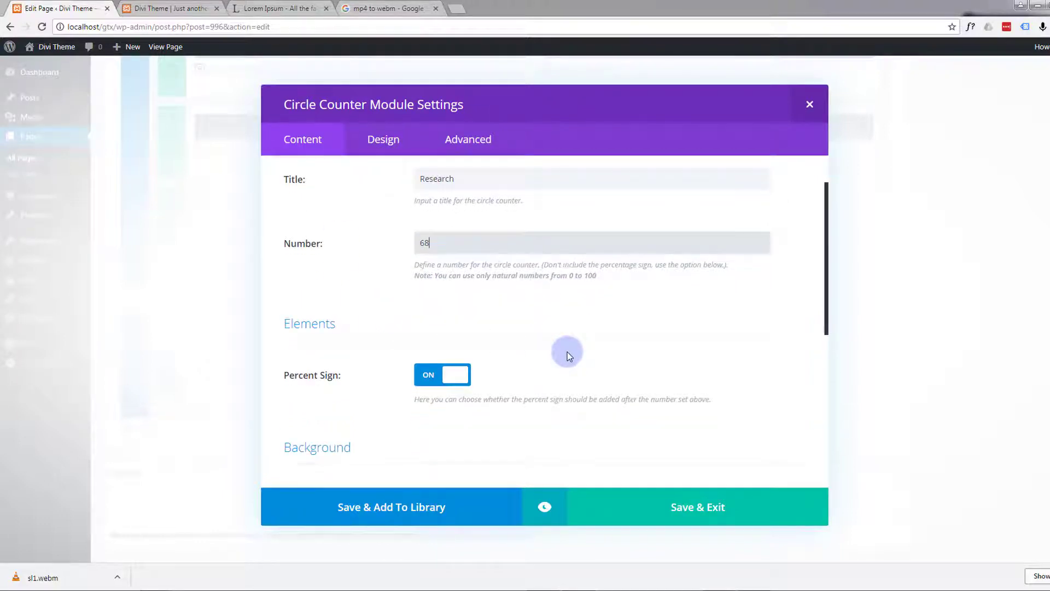
pyautogui.scroll(-1, 567, 353)
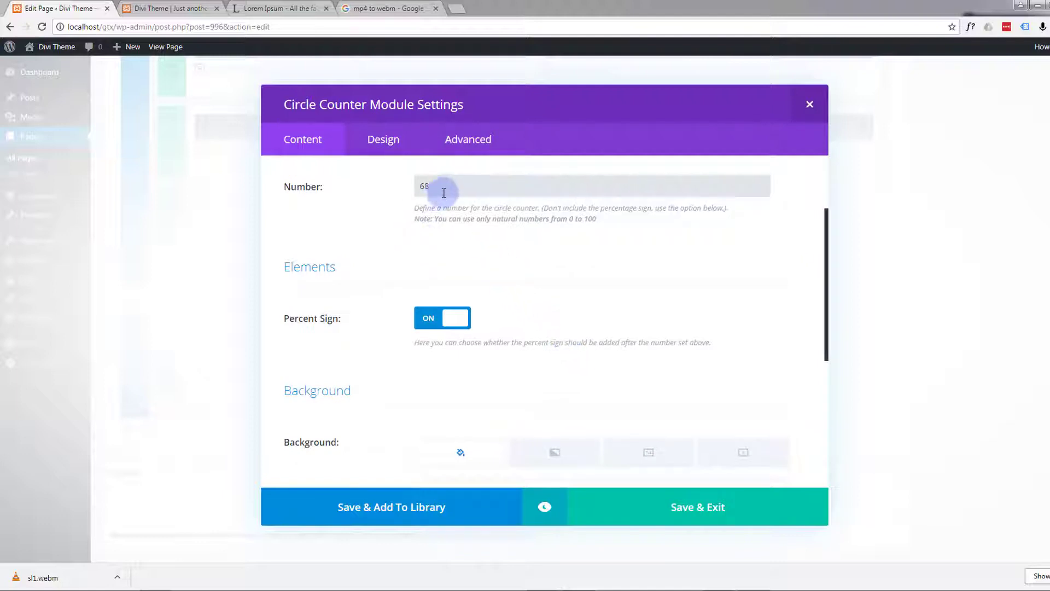
pyautogui.doubleClick(426, 187)
pyautogui.scroll(-3, 402, 320)
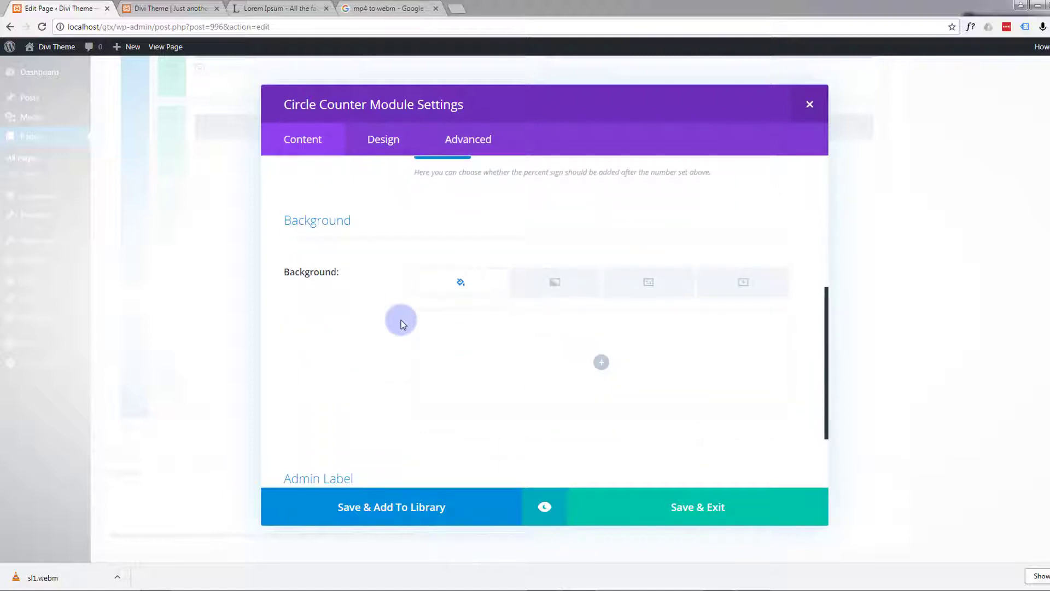
pyautogui.scroll(-2, 401, 322)
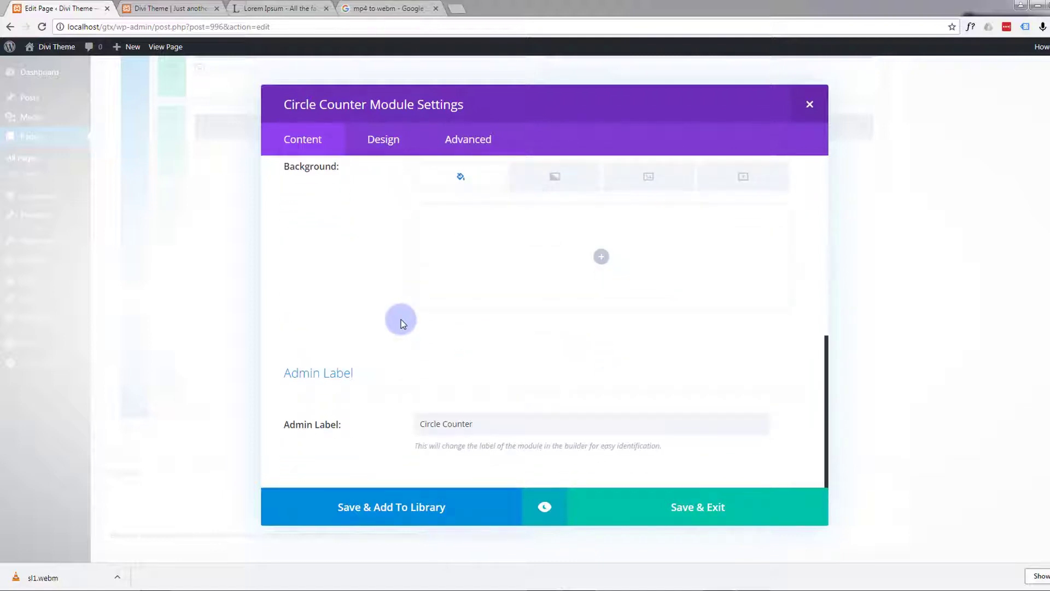
# Set the Research circle counter's bar background color to #12b1d6
pyautogui.click(388, 143)
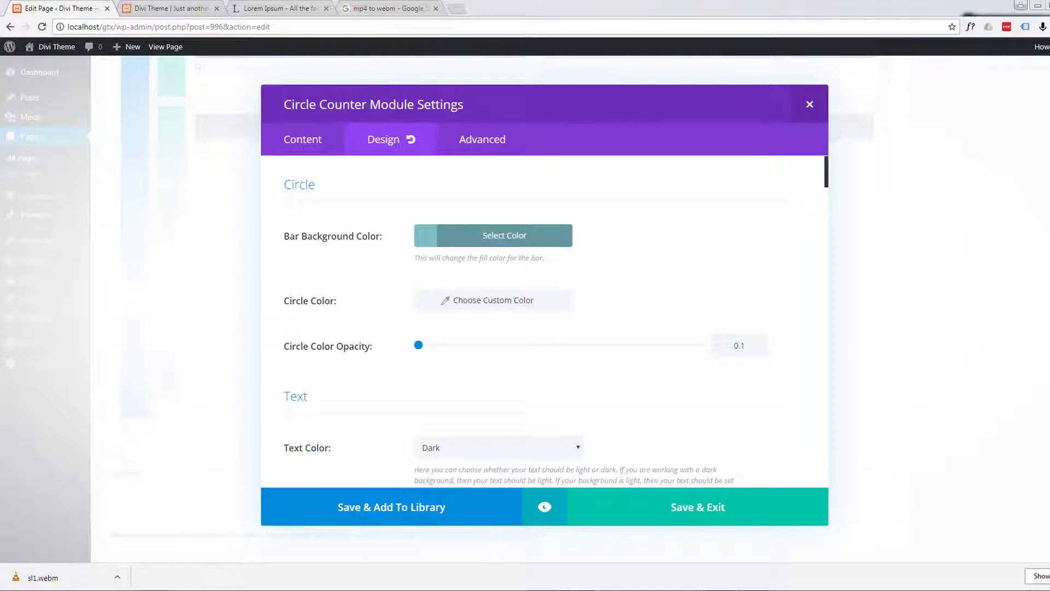
pyautogui.click(495, 235)
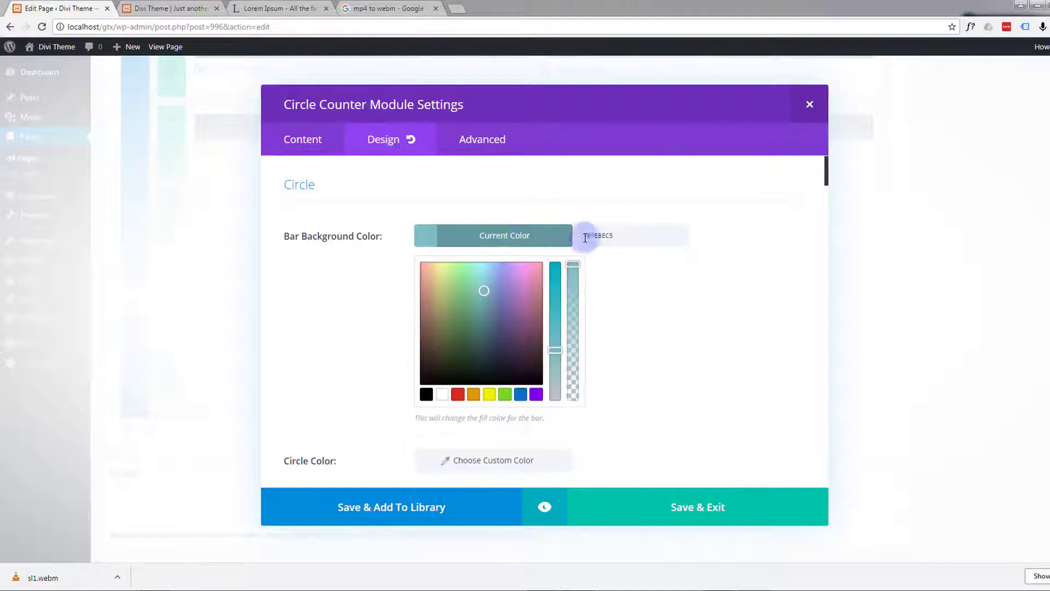
pyautogui.moveTo(623, 235); pyautogui.dragTo(562, 235)
pyautogui.write('#12b1d6')
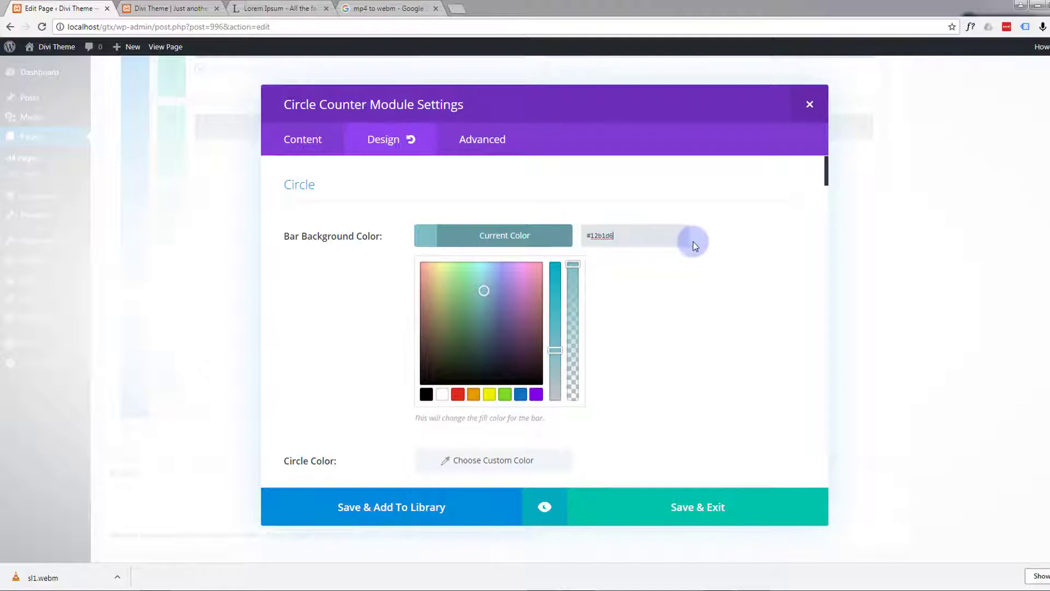
pyautogui.click(693, 241)
# Set the counter's circle color to white, #ffffff
pyautogui.scroll(-3, 648, 291)
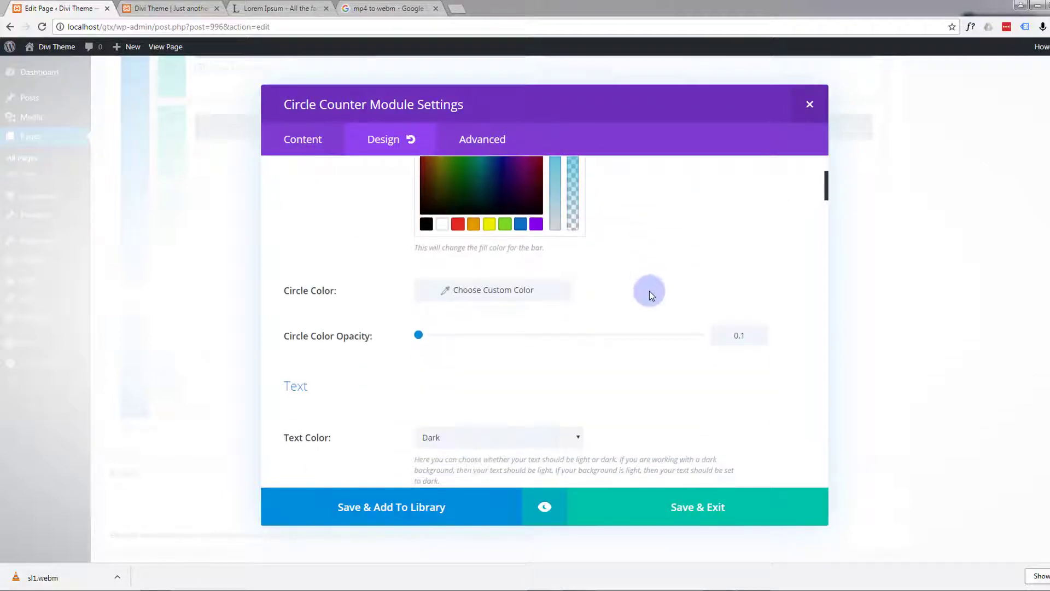
pyautogui.click(484, 294)
pyautogui.scroll(3, 405, 369)
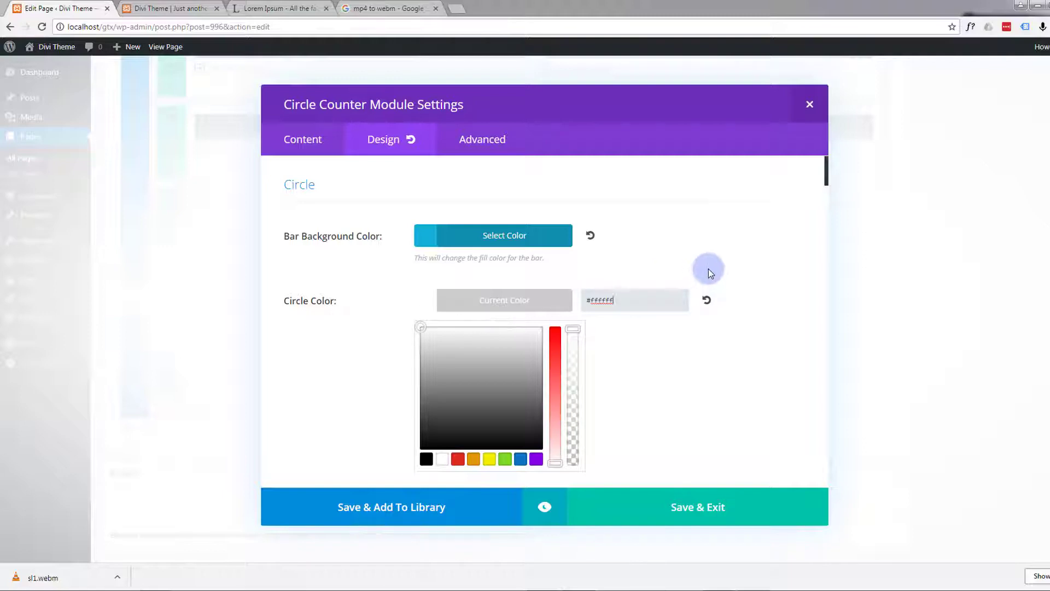
# Change the circle counter's text color to Light
pyautogui.scroll(-2, 708, 268)
pyautogui.scroll(-3, 707, 268)
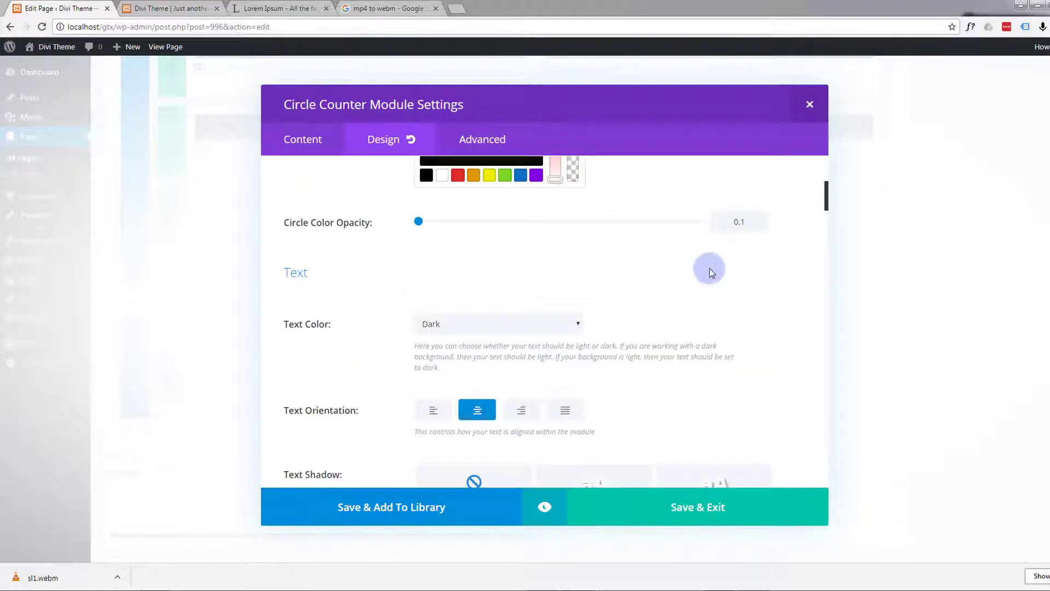
pyautogui.scroll(-1, 710, 268)
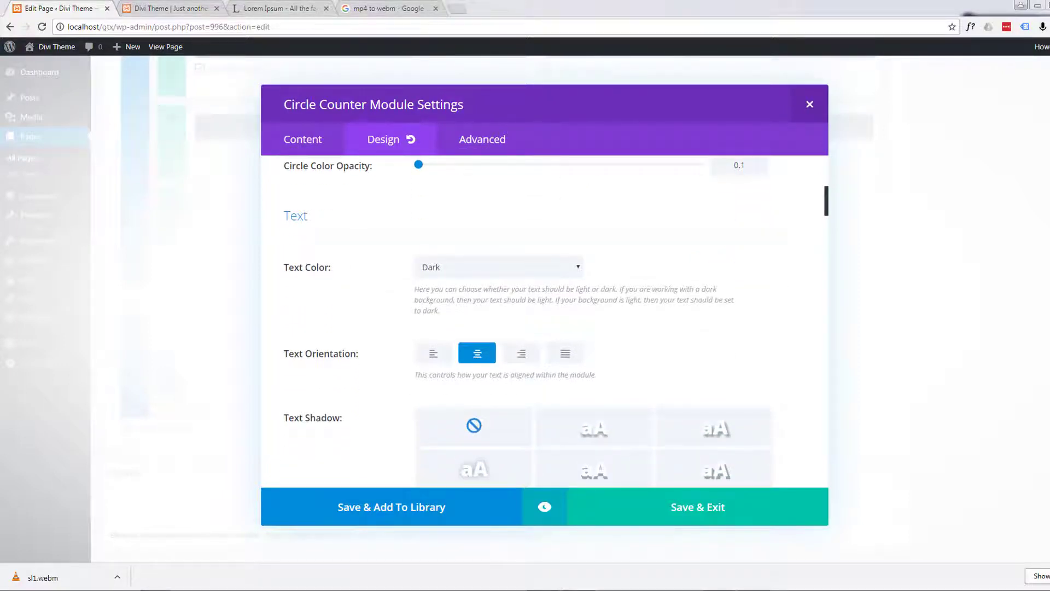
pyautogui.click(579, 268)
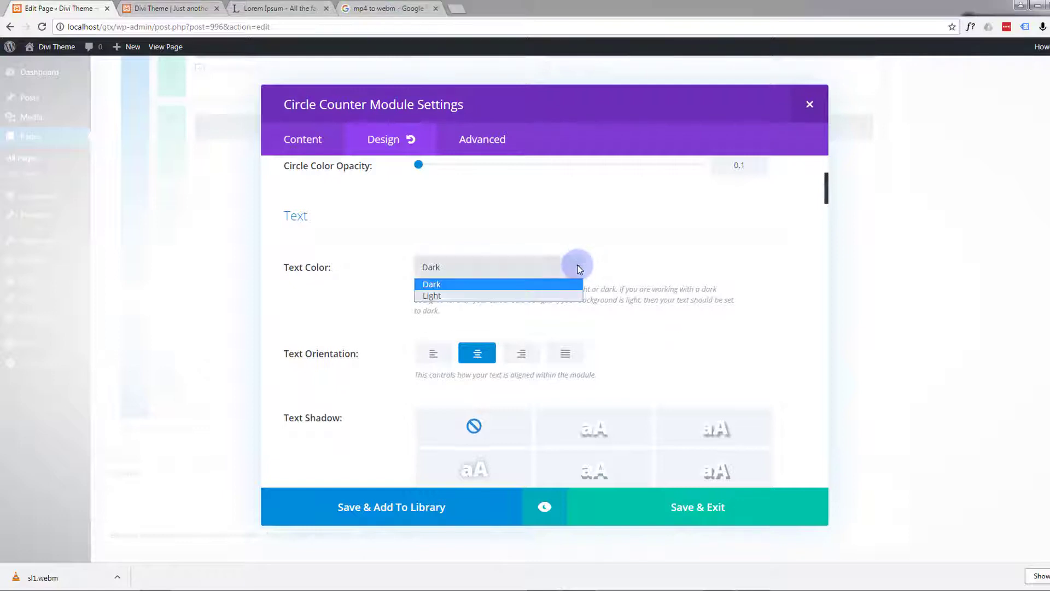
pyautogui.click(503, 297)
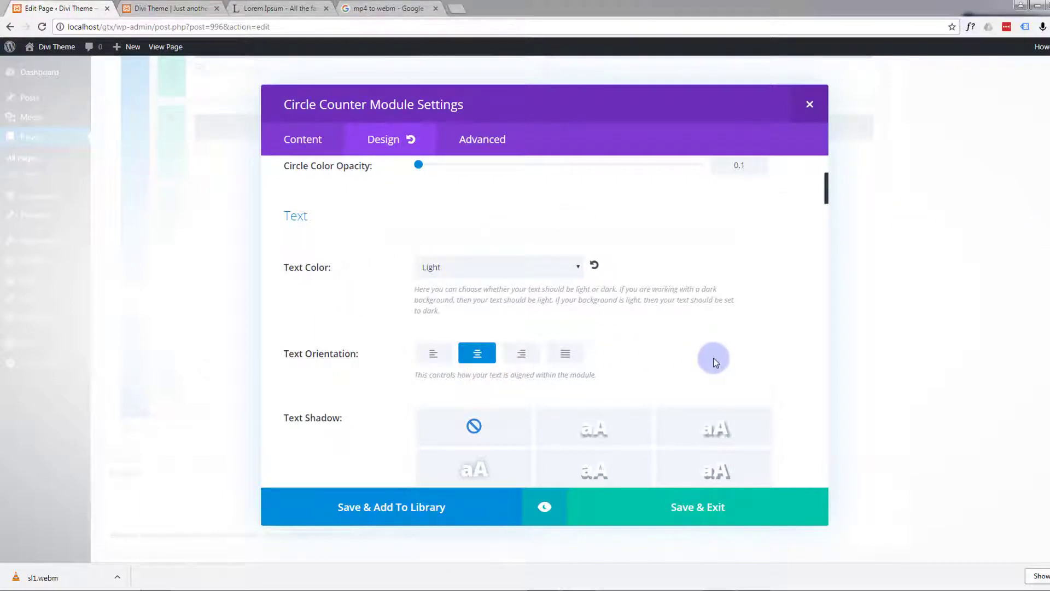
# Review the counter's remaining design settings, from text shadow and title text to spacing and border, and preview the module
pyautogui.scroll(-2, 713, 358)
pyautogui.scroll(-3, 713, 358)
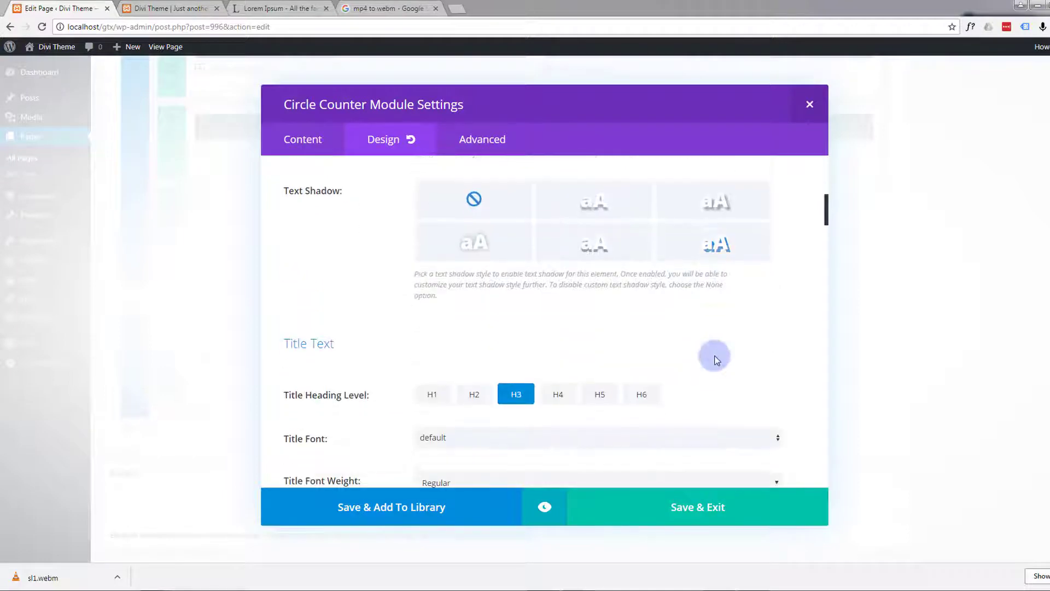
pyautogui.scroll(-2, 718, 360)
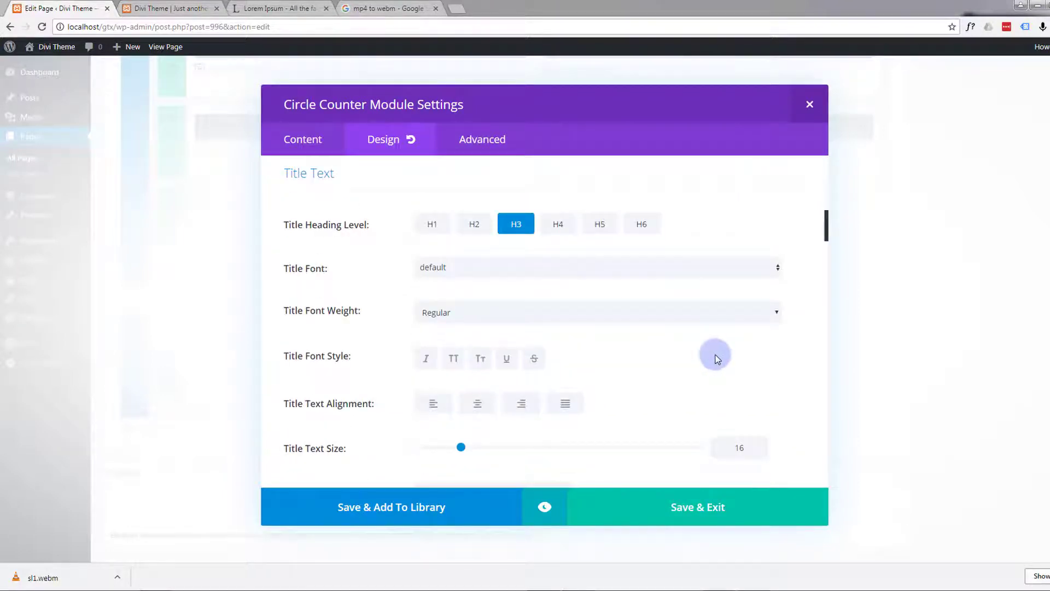
pyautogui.scroll(-4, 717, 359)
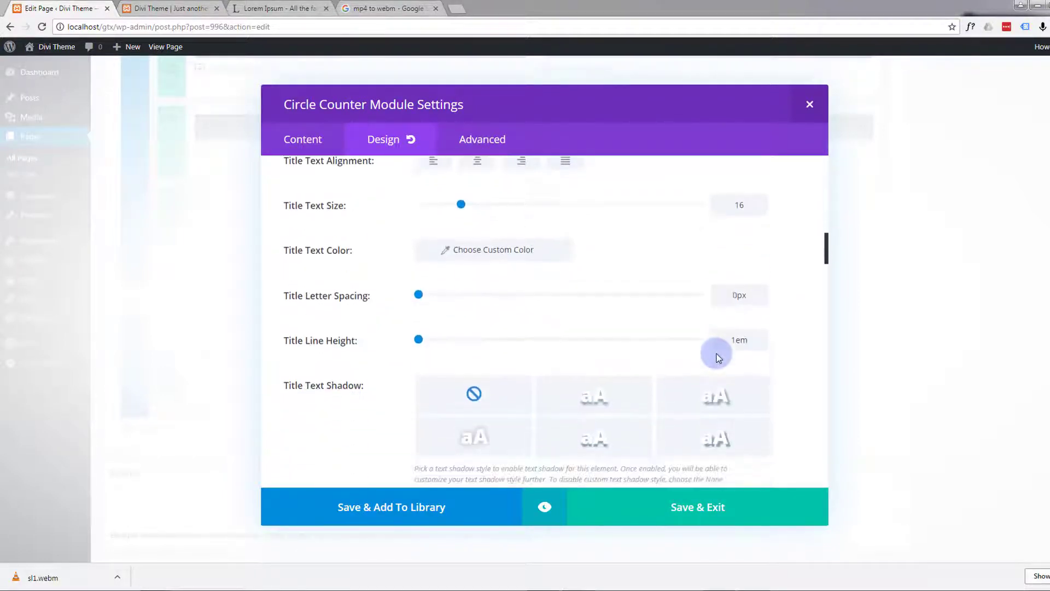
pyautogui.scroll(-4, 718, 357)
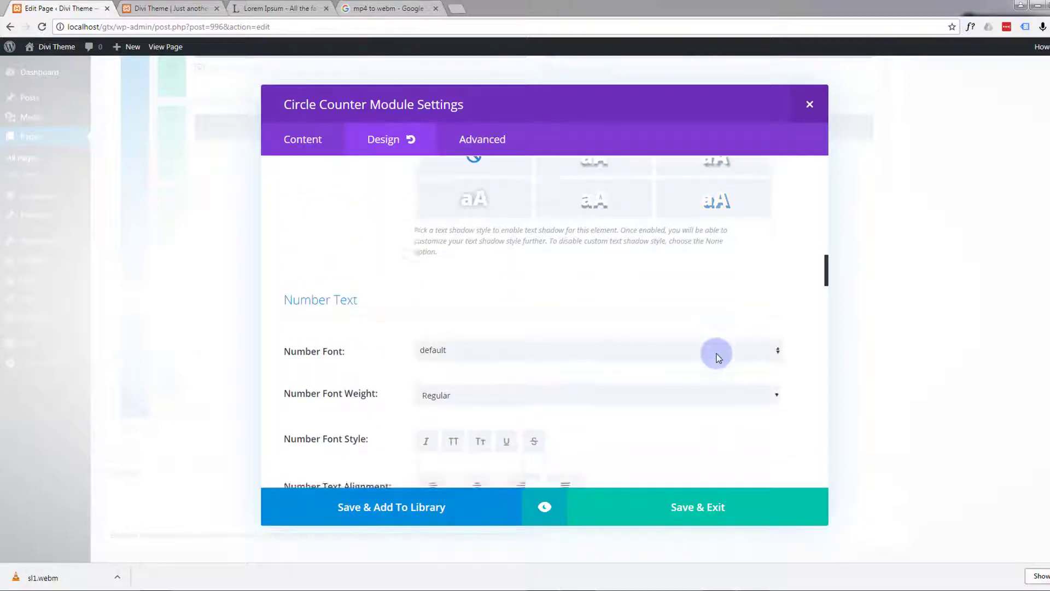
pyautogui.scroll(-5, 718, 357)
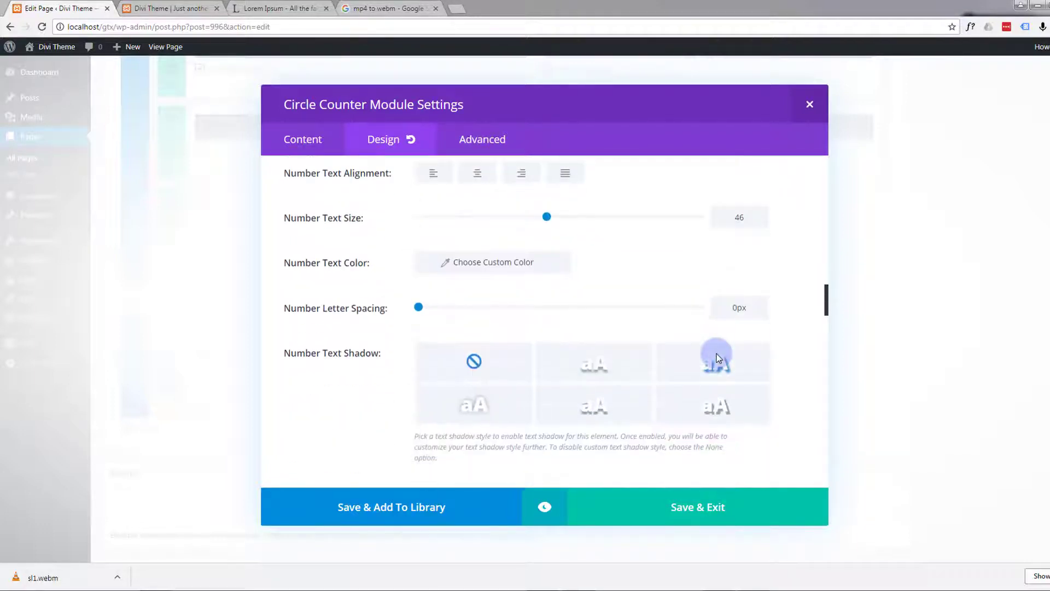
pyautogui.scroll(-2, 718, 357)
pyautogui.scroll(-5, 718, 358)
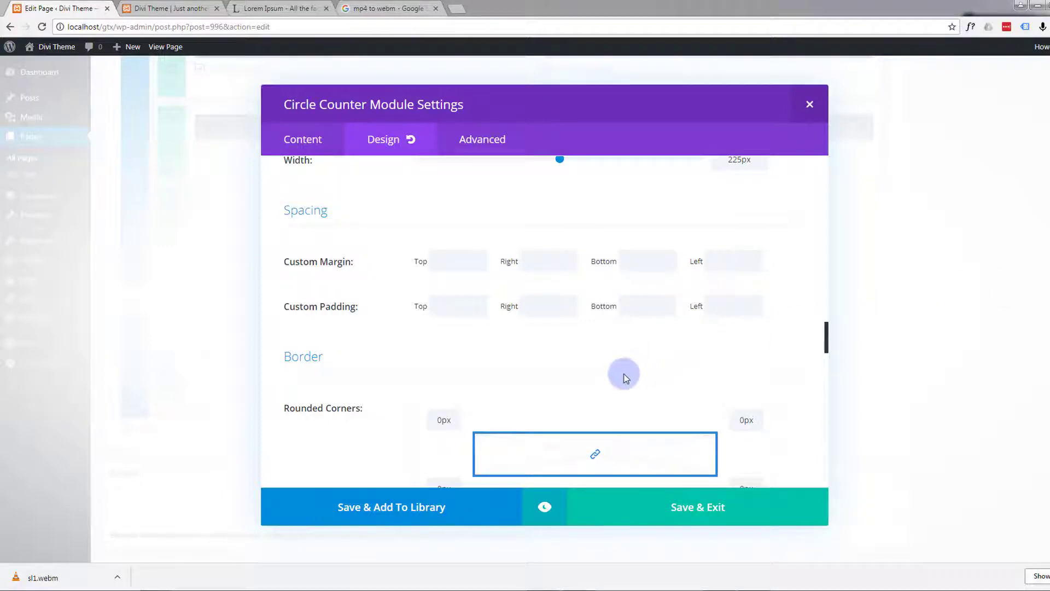
pyautogui.click(545, 508)
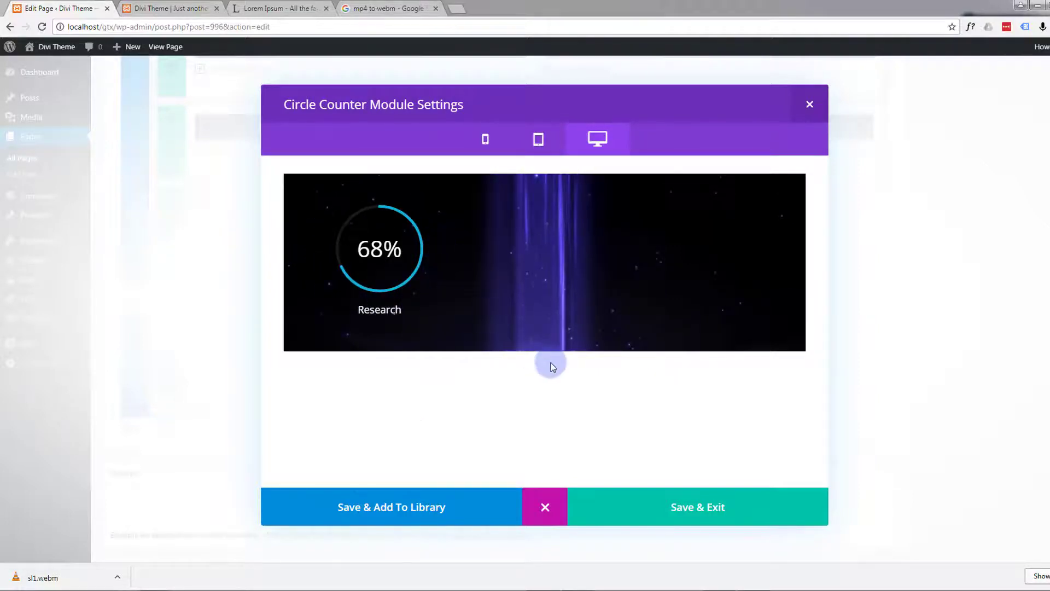
# Save the Research circle counter and duplicate it into the second column with the title Design and the number 72
pyautogui.click(672, 509)
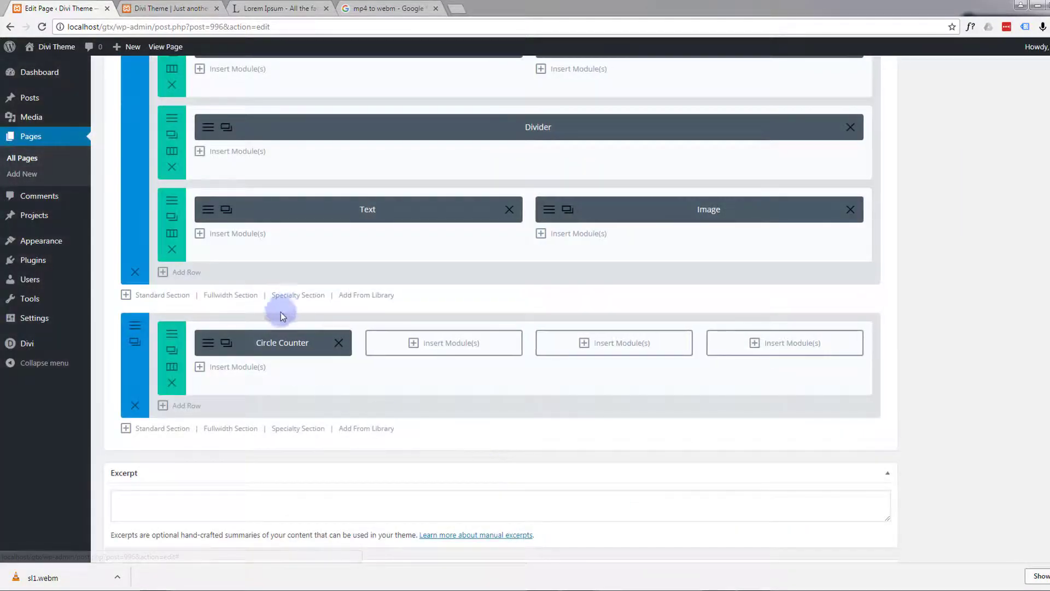
pyautogui.click(226, 346)
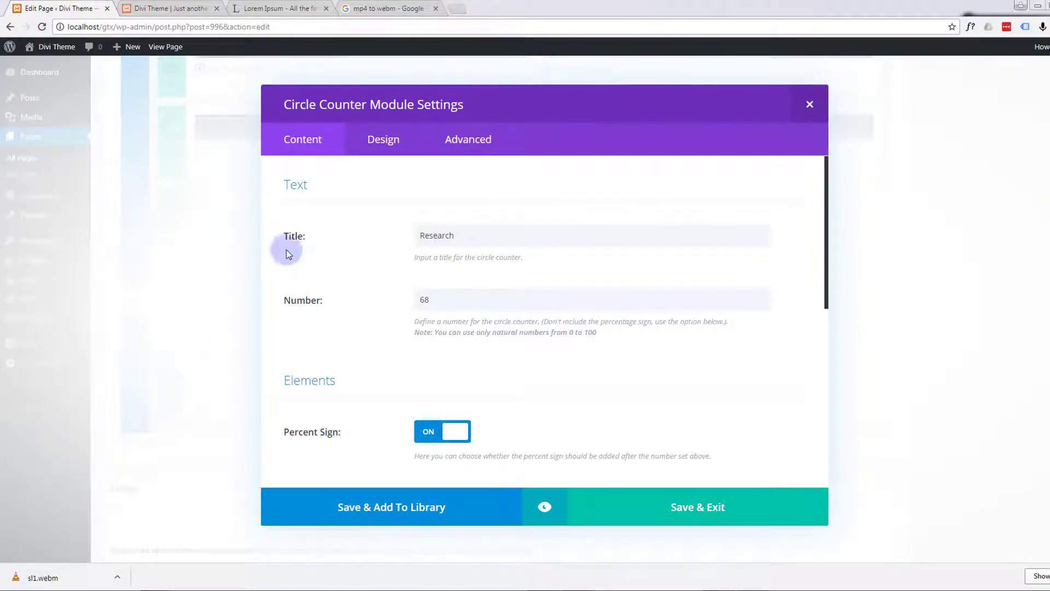
pyautogui.click(460, 234)
pyautogui.moveTo(459, 233); pyautogui.dragTo(416, 240)
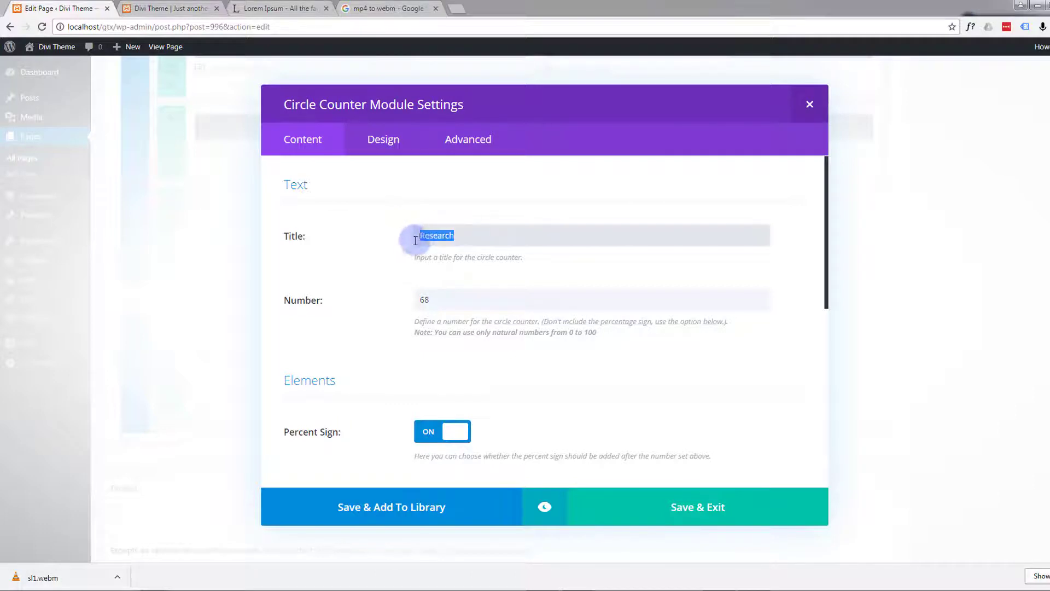
pyautogui.write('Design')
pyautogui.moveTo(428, 298); pyautogui.dragTo(408, 300)
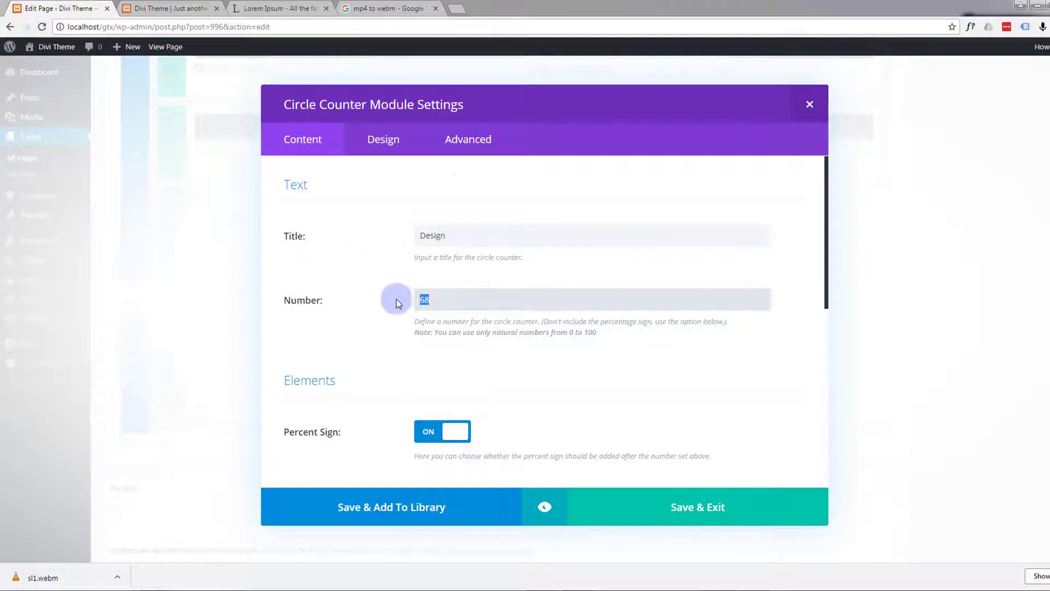
pyautogui.write('72')
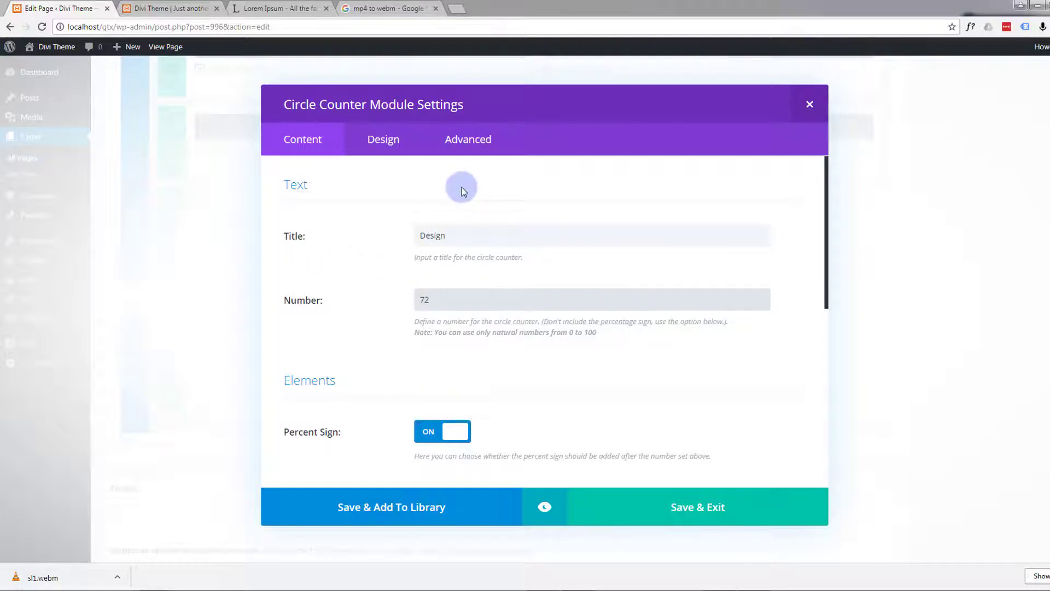
pyautogui.click(696, 511)
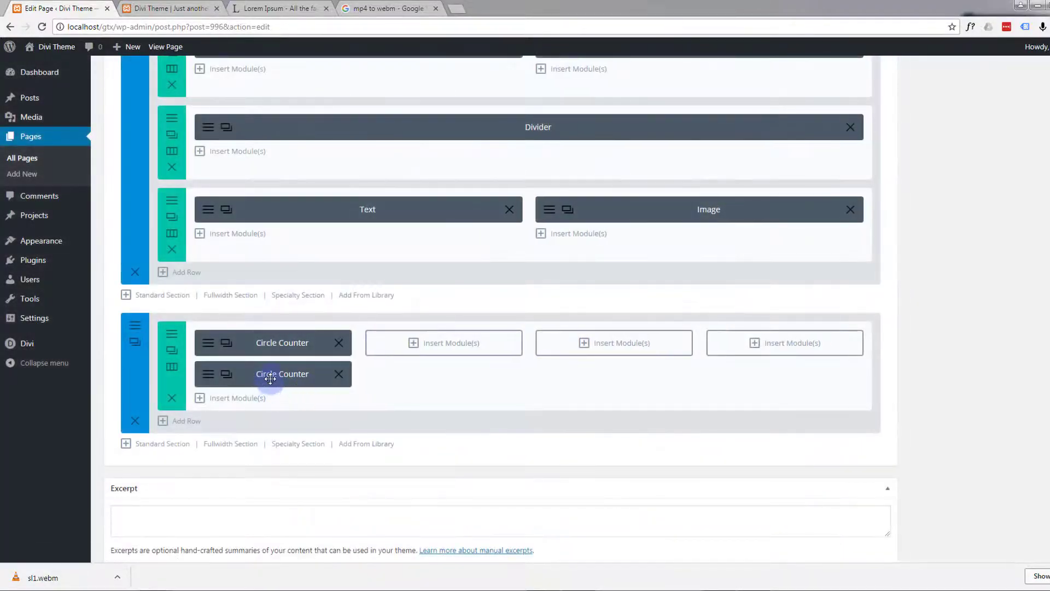
pyautogui.moveTo(269, 375)
pyautogui.mouseDown()
pyautogui.moveTo(402, 374)
pyautogui.moveTo(434, 343)
pyautogui.mouseUp()
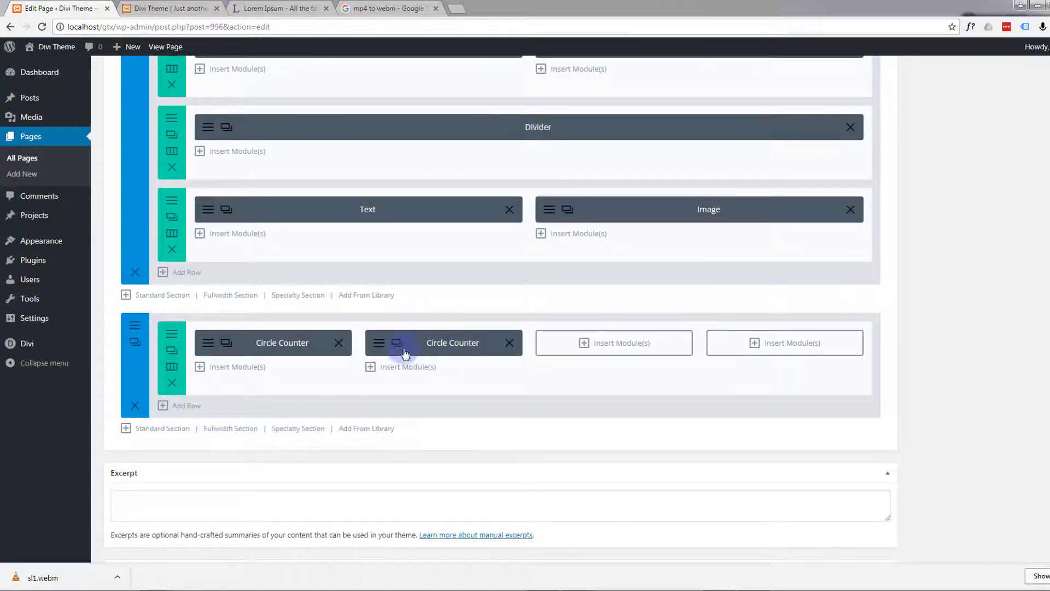
# Duplicate the Design circle counter into the third column with the title Development and the number 80
pyautogui.click(398, 345)
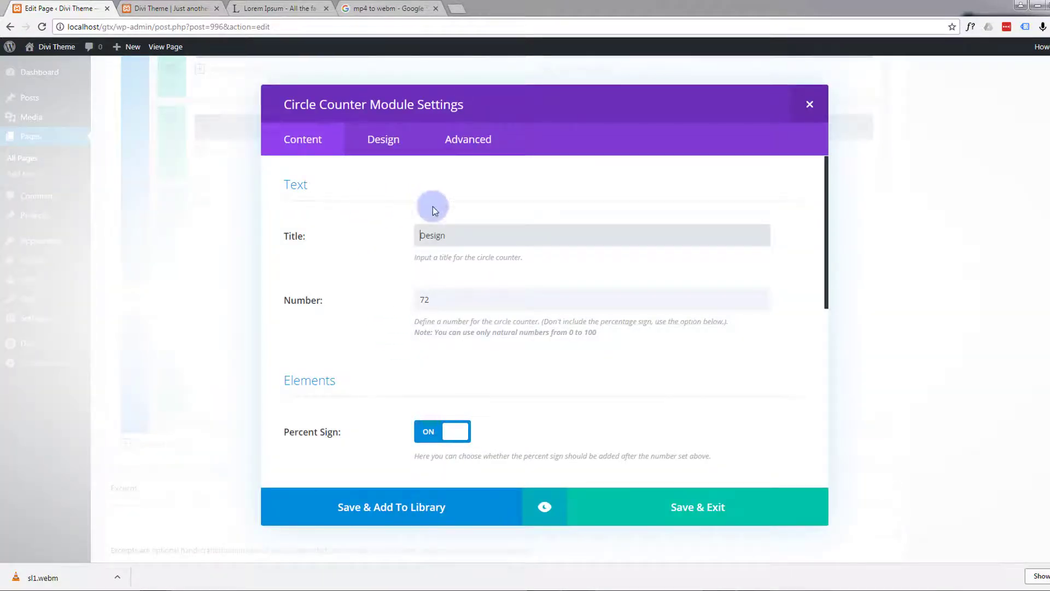
pyautogui.moveTo(445, 235); pyautogui.dragTo(431, 236)
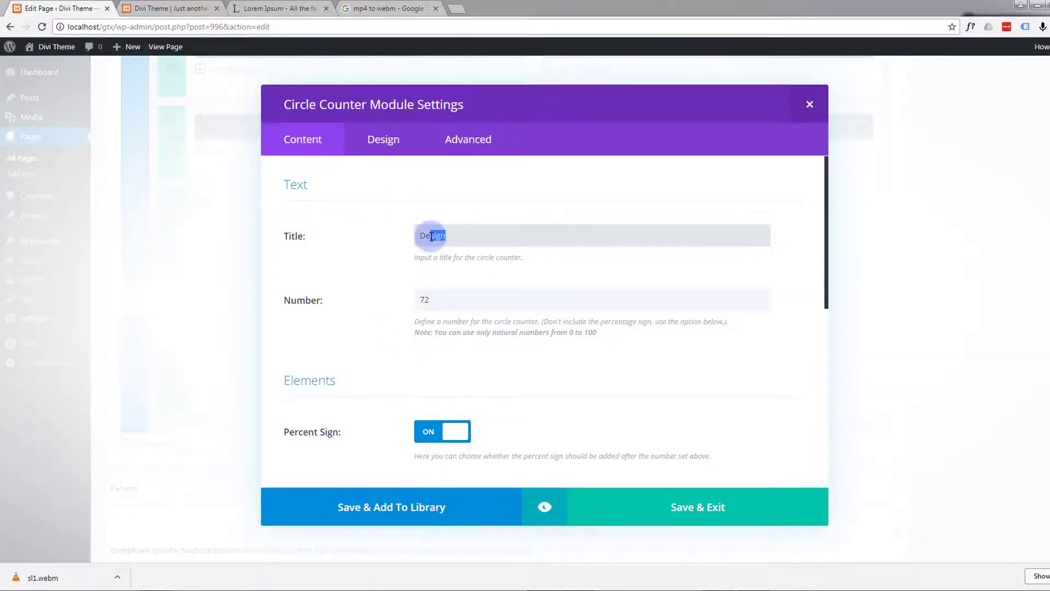
pyautogui.write('velopment')
pyautogui.moveTo(444, 290); pyautogui.dragTo(403, 300)
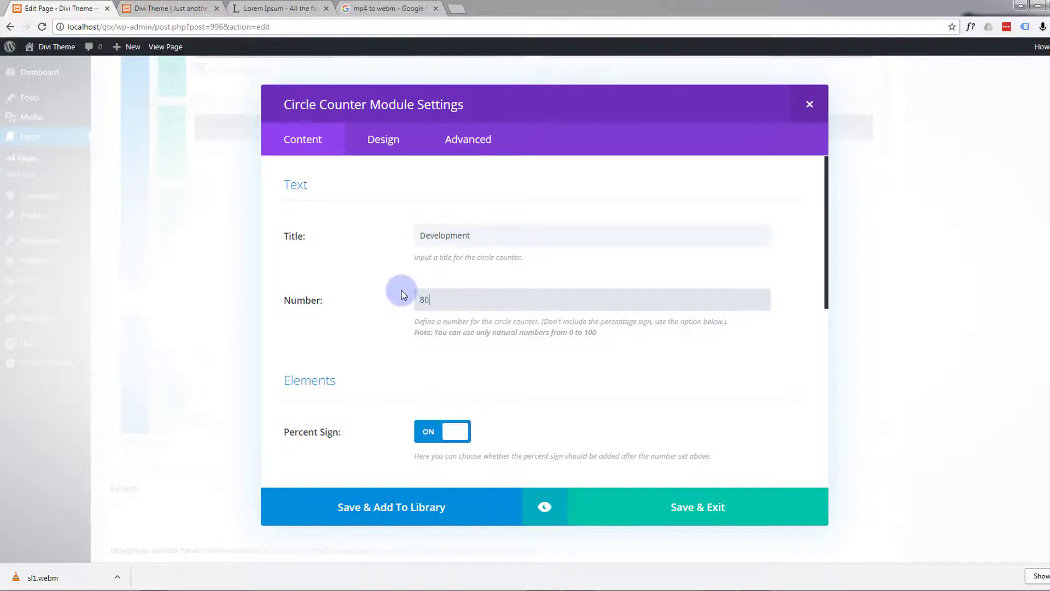
pyautogui.write('80')
pyautogui.click(696, 508)
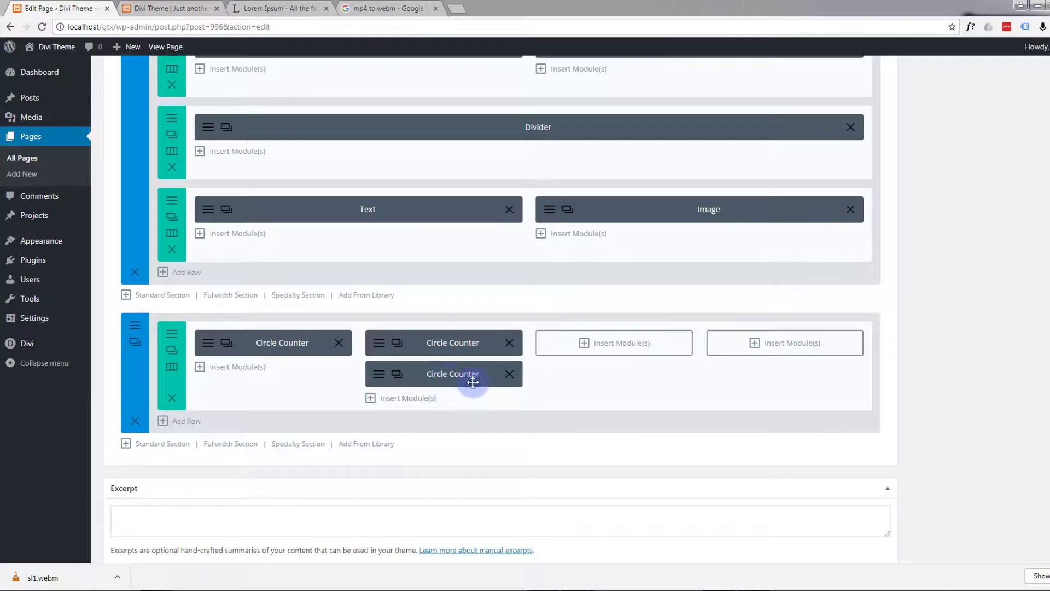
pyautogui.moveTo(471, 379); pyautogui.dragTo(615, 355)
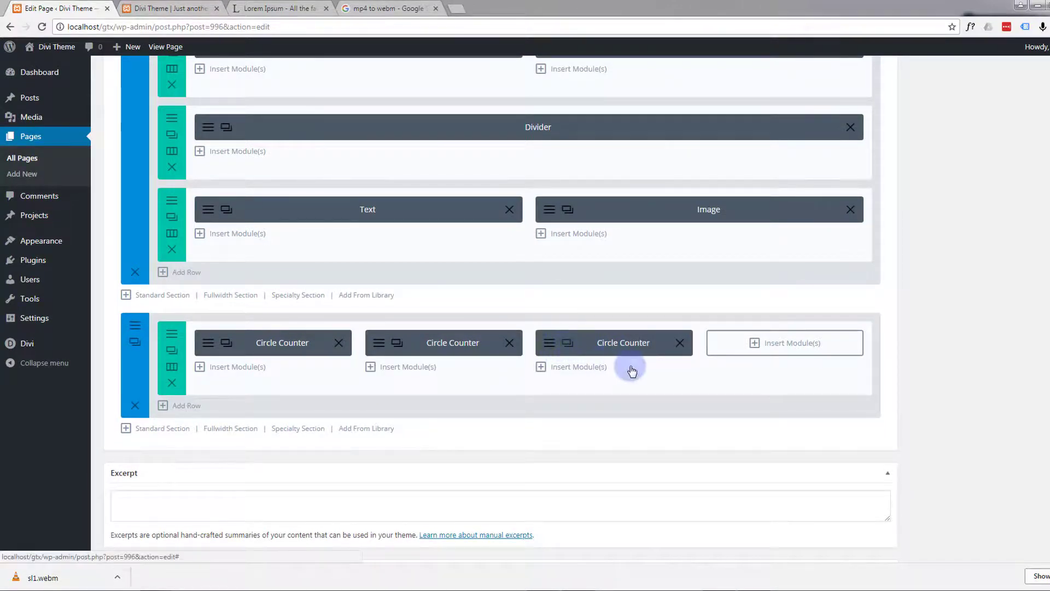
# Duplicate the Development circle counter into the fourth column with the title Effect and the number 100
pyautogui.click(631, 366)
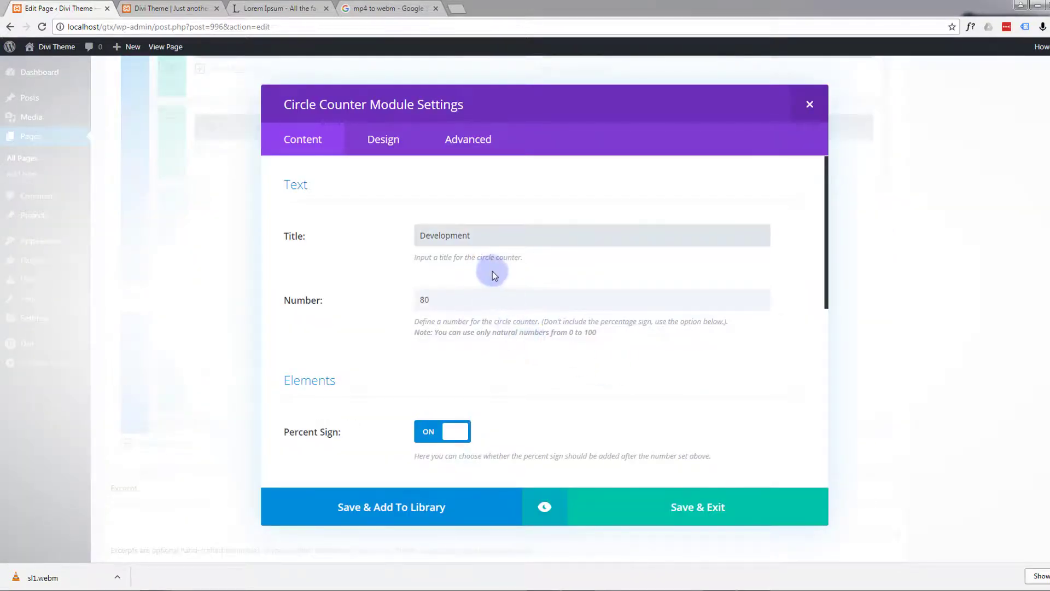
pyautogui.moveTo(474, 236); pyautogui.dragTo(368, 234)
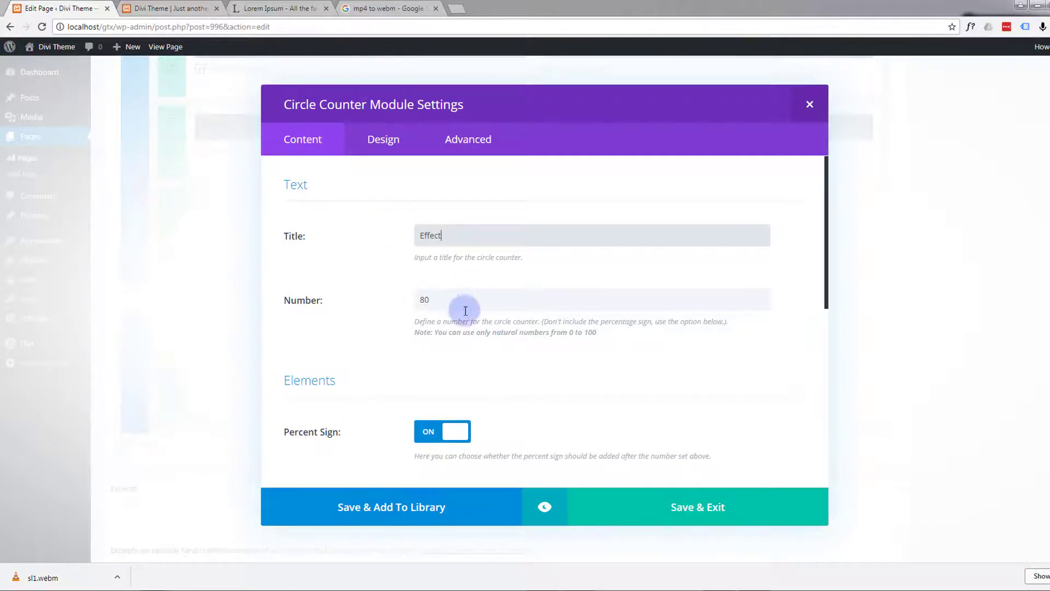
pyautogui.moveTo(436, 300); pyautogui.dragTo(382, 308)
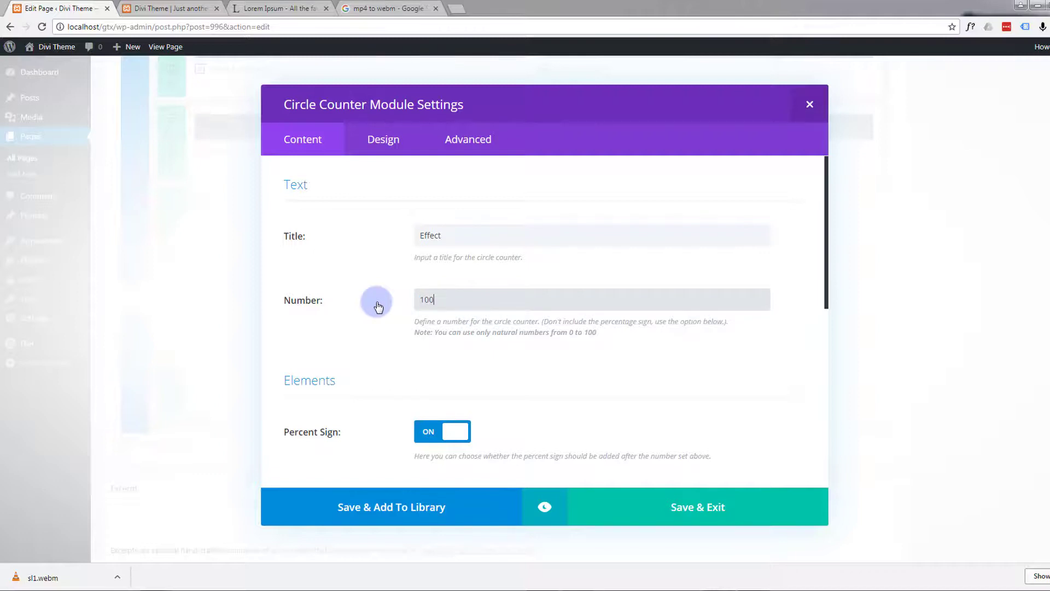
pyautogui.scroll(-4, 445, 301)
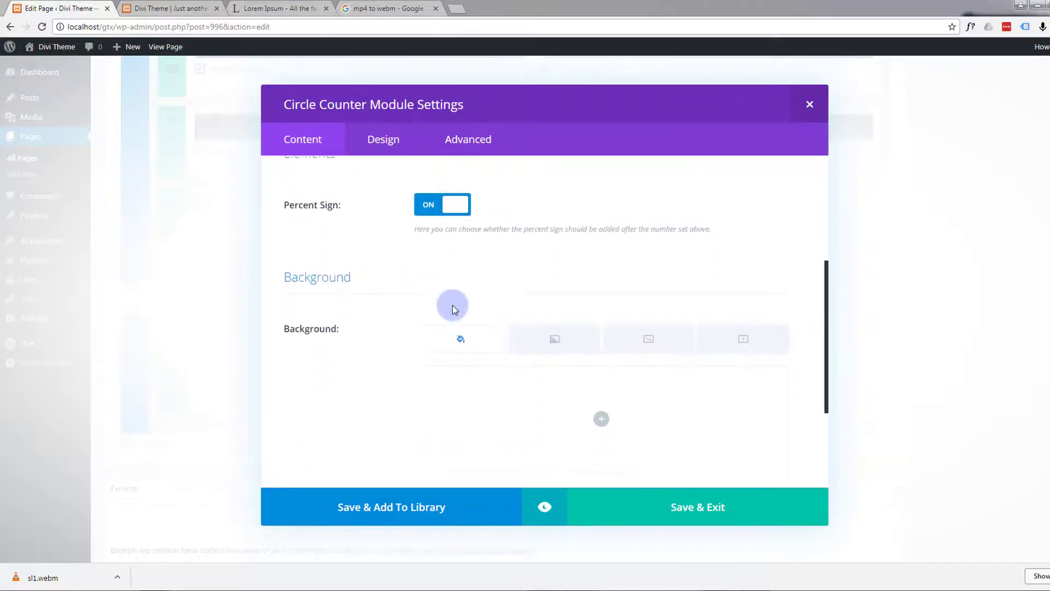
pyautogui.click(701, 514)
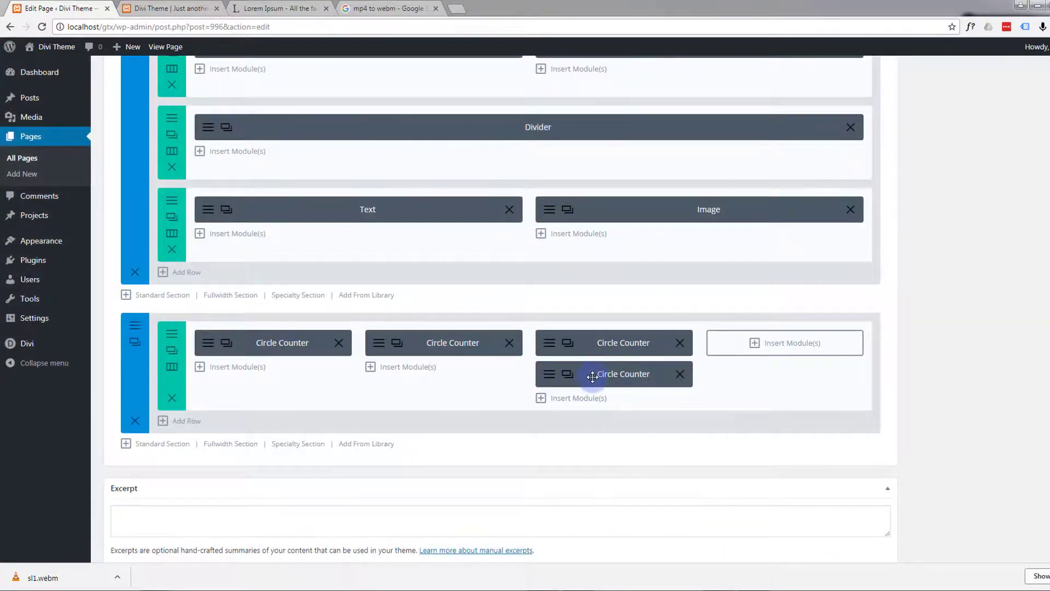
pyautogui.moveTo(633, 378); pyautogui.dragTo(770, 343)
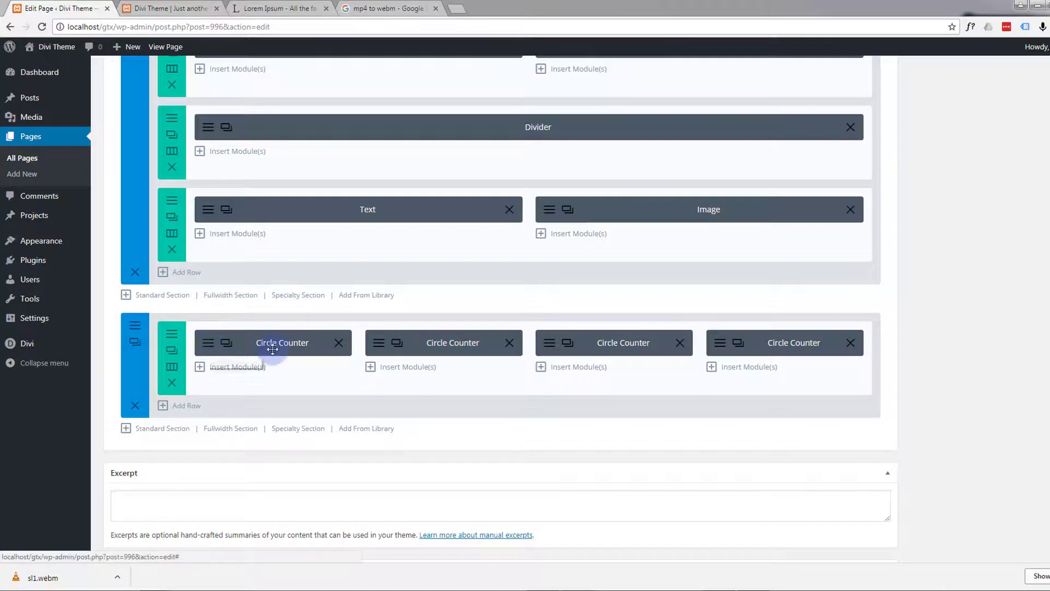
# Change the admin label of the second column's circle counter to Design and save the module
pyautogui.click(377, 347)
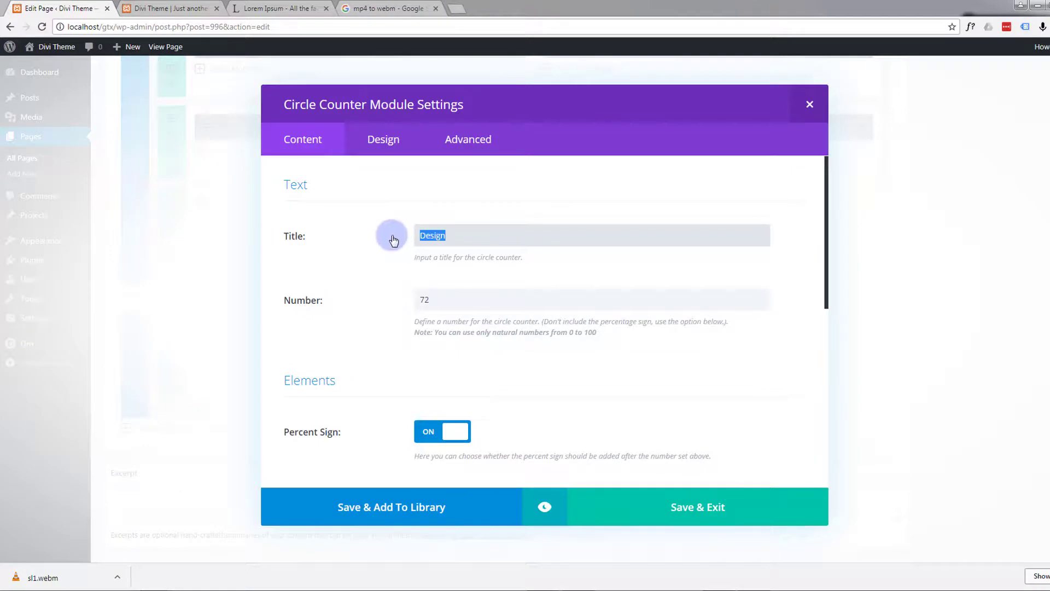
pyautogui.scroll(-7, 378, 246)
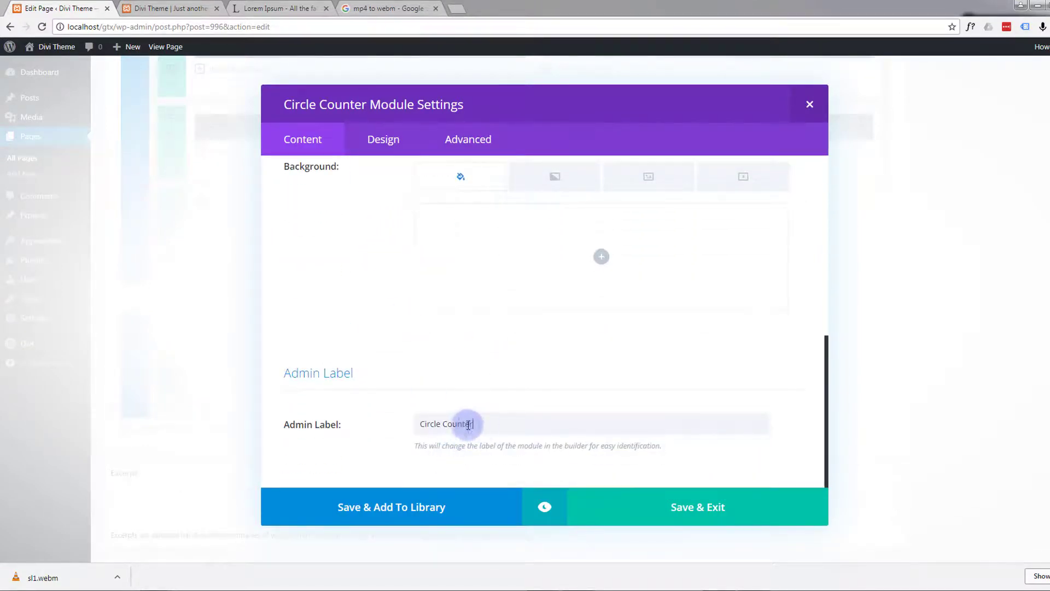
pyautogui.moveTo(468, 424); pyautogui.dragTo(408, 421)
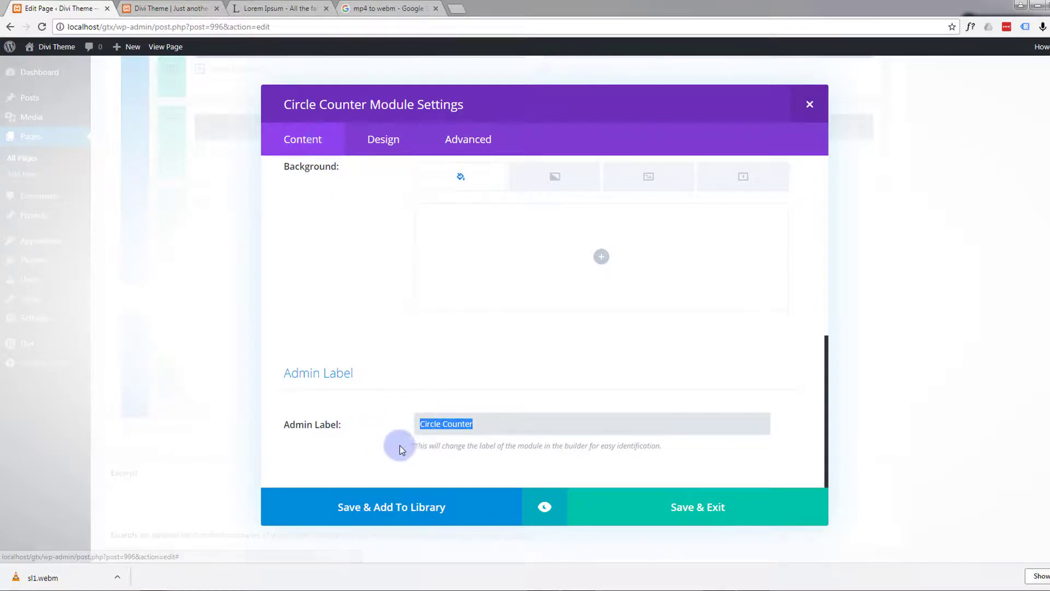
pyautogui.write('Design')
pyautogui.click(704, 511)
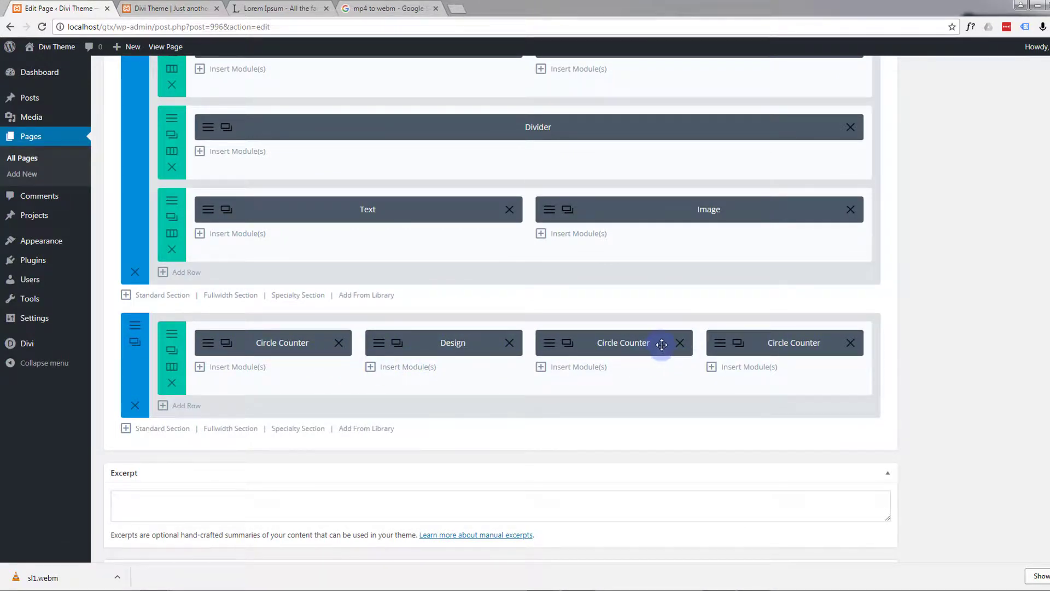
# Update the One Page page and open a preview of its changes
pyautogui.scroll(5, 458, 432)
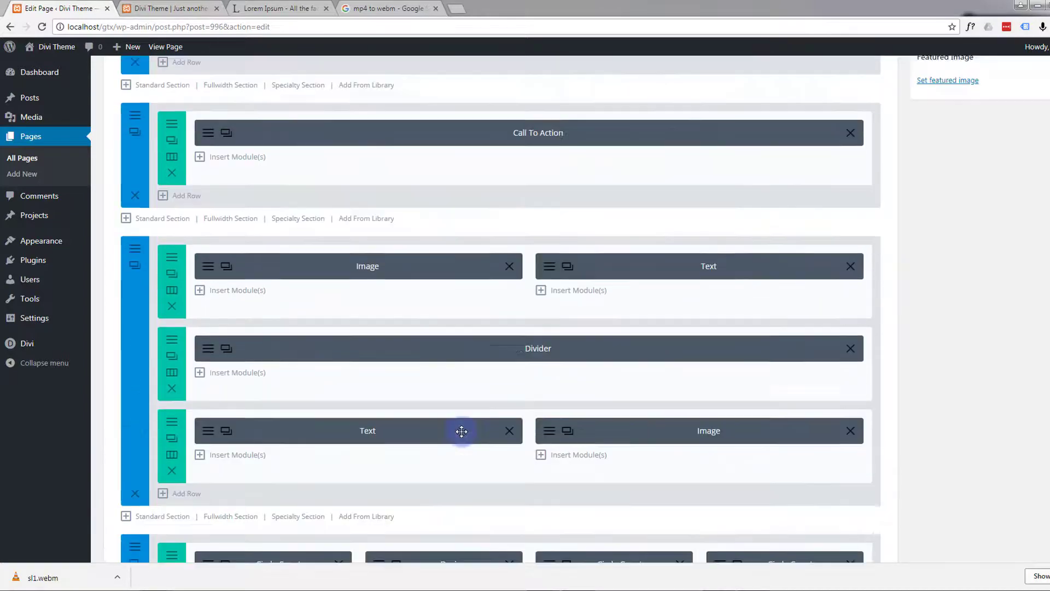
pyautogui.scroll(6, 803, 378)
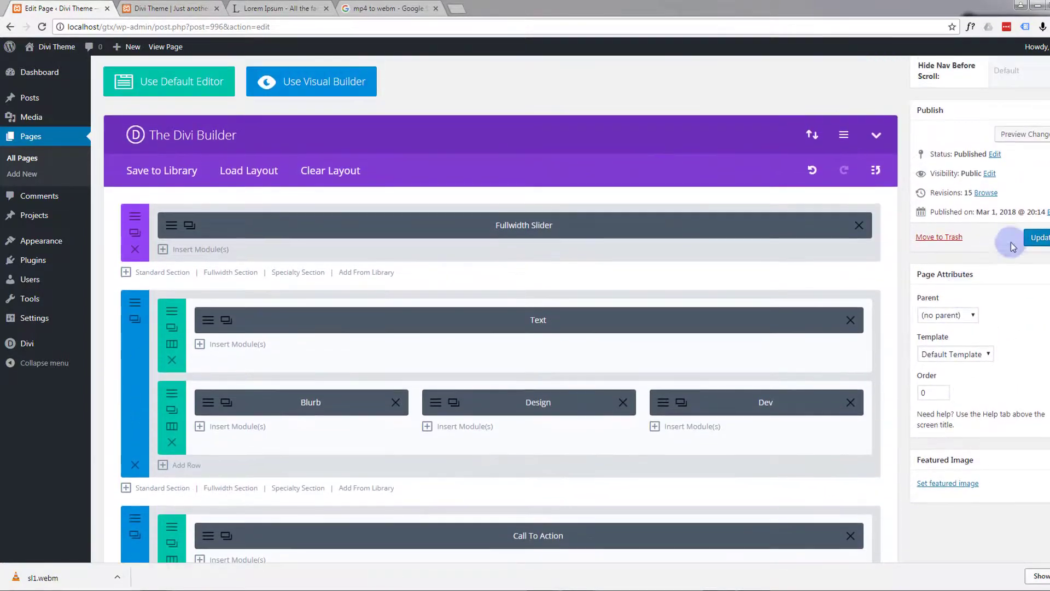
pyautogui.click(1040, 239)
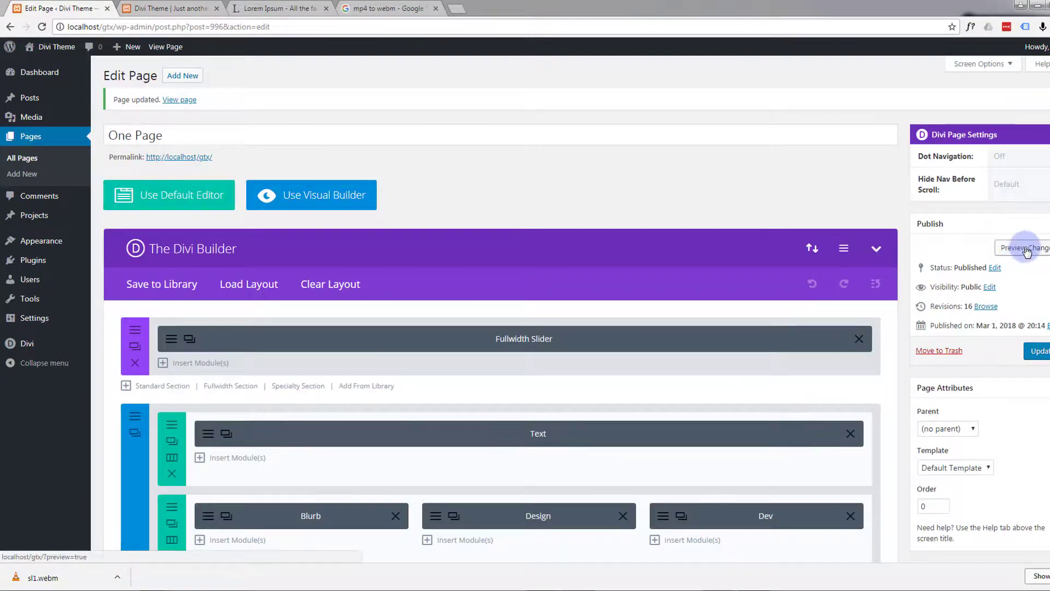
pyautogui.click(1026, 249)
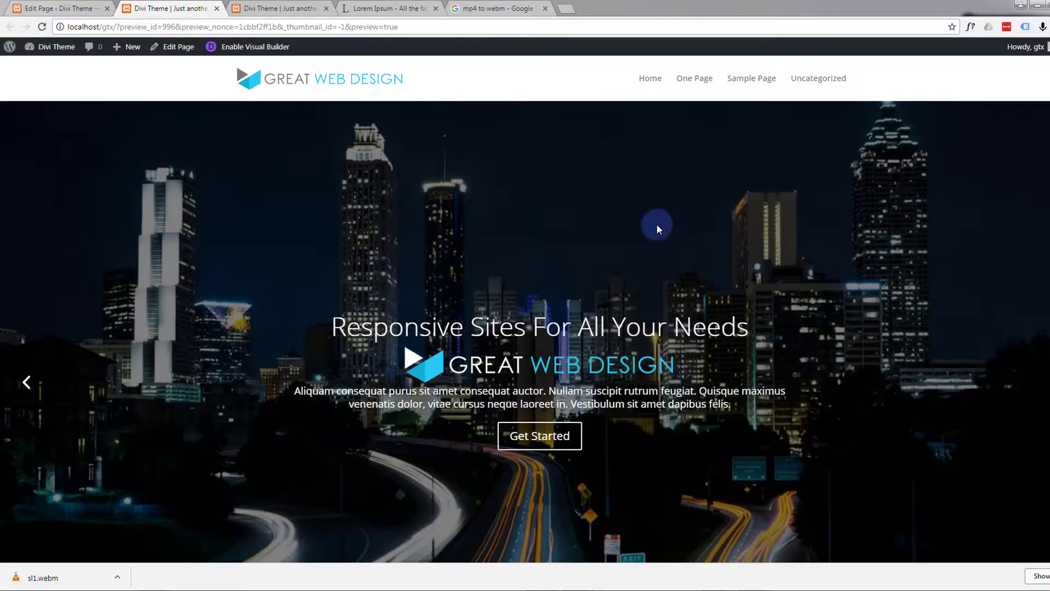
# Examine the previewed page from the slider down to the circle counters on the video background, reloading it once
pyautogui.scroll(-8, 656, 224)
pyautogui.scroll(-15, 659, 229)
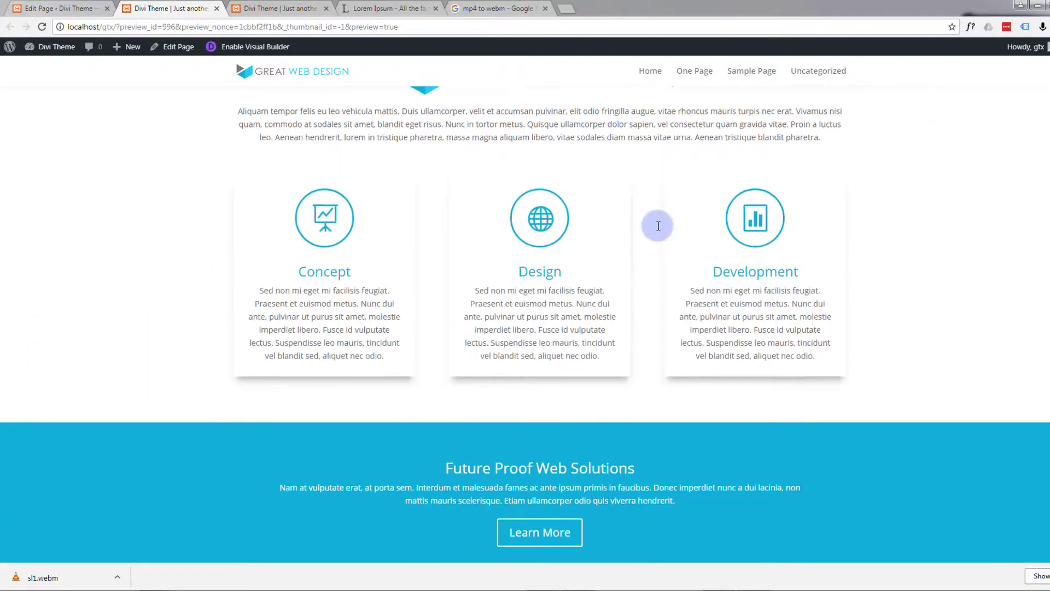
pyautogui.scroll(-3, 659, 225)
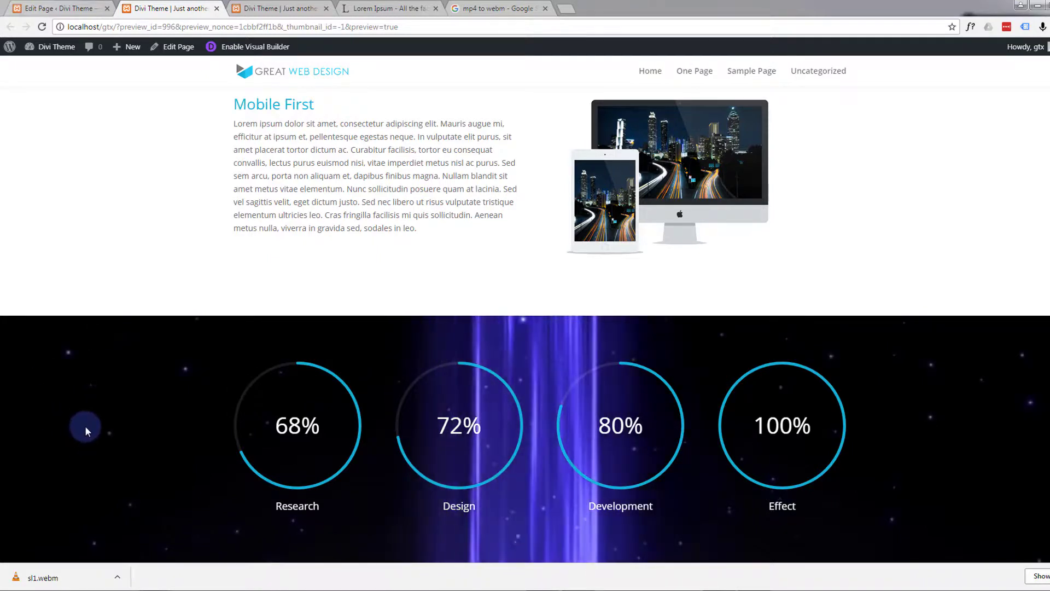
pyautogui.click(43, 27)
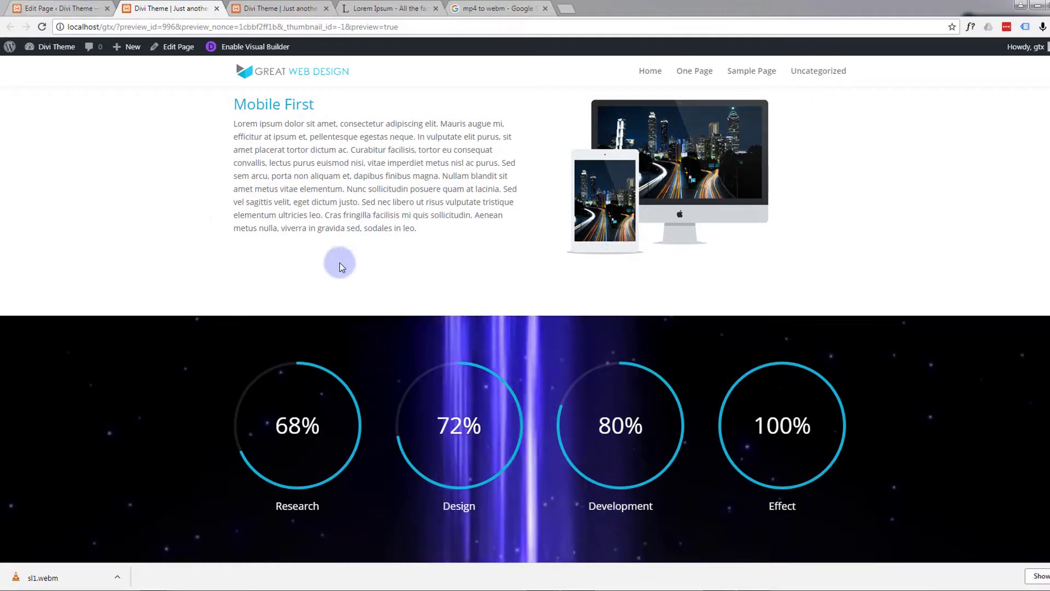
pyautogui.scroll(6, 402, 283)
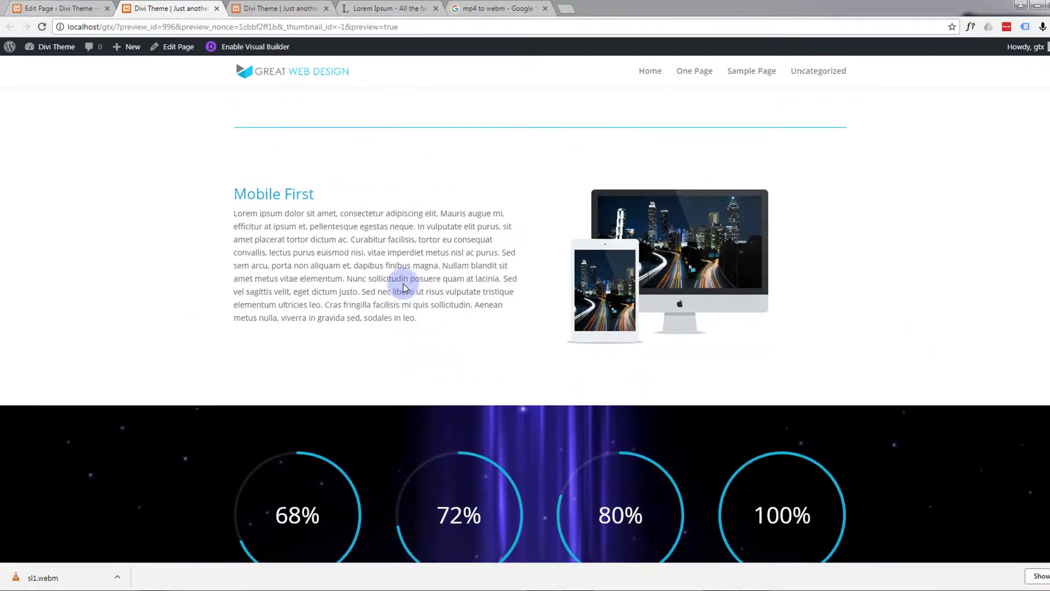
pyautogui.scroll(-2, 402, 280)
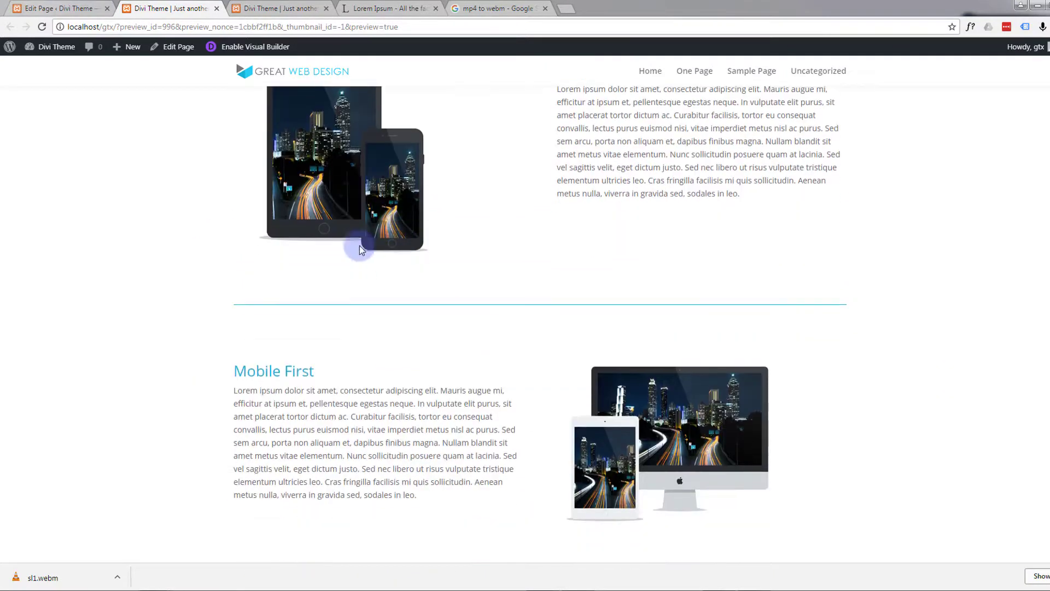
pyautogui.scroll(1, 360, 245)
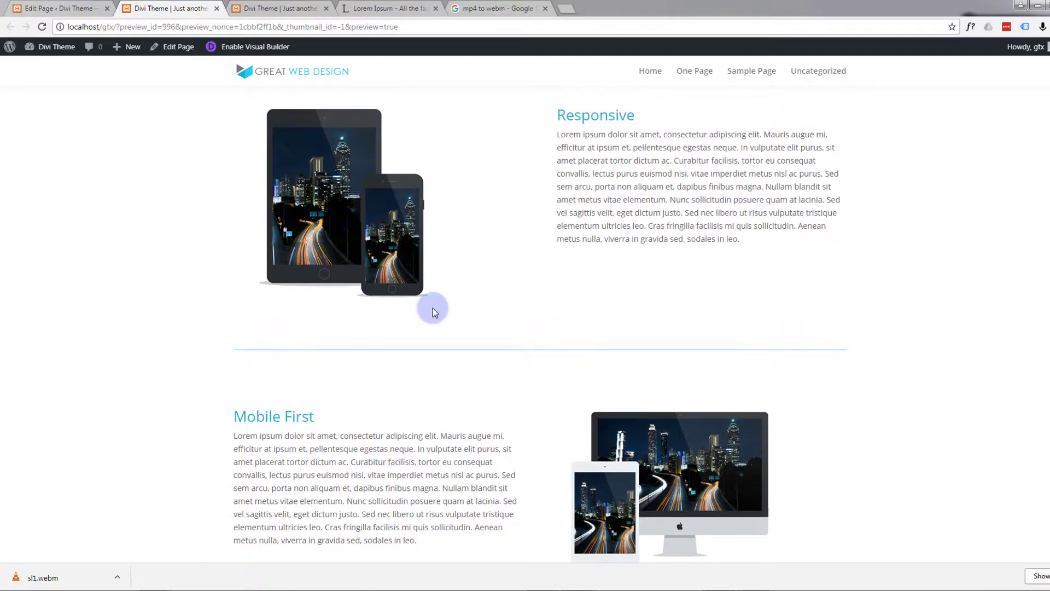
pyautogui.scroll(-5, 433, 307)
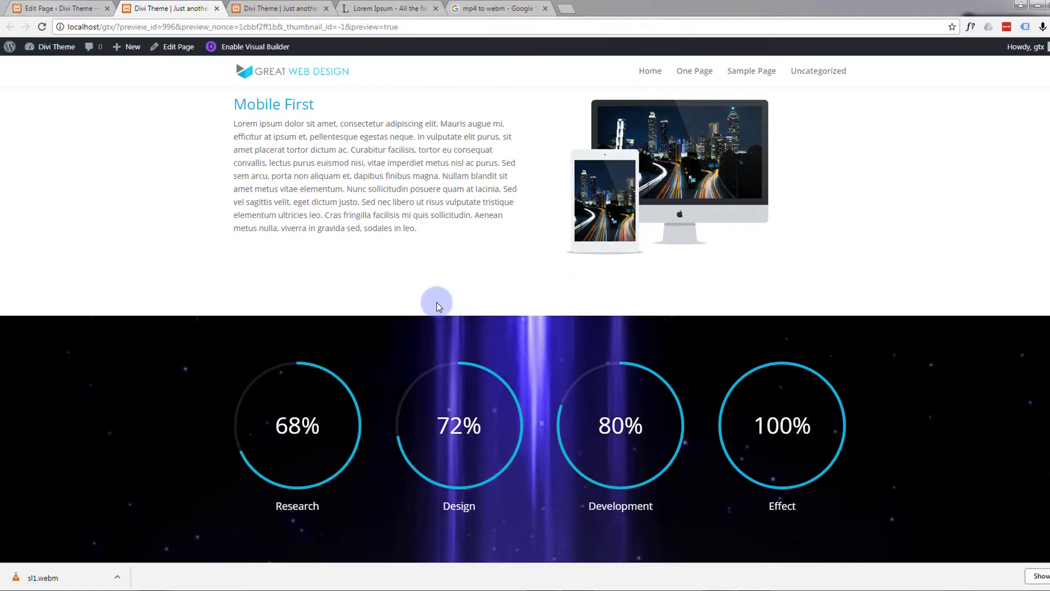